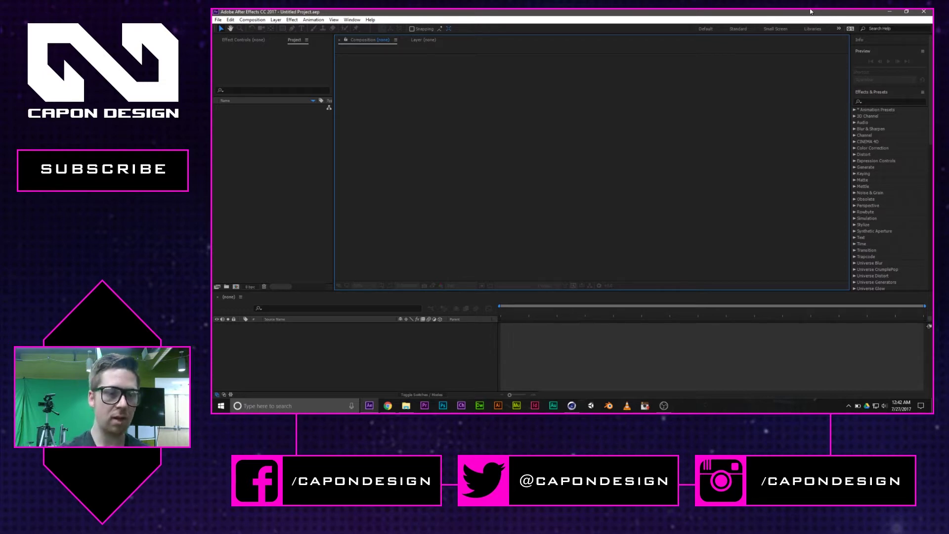
Look over the Free3D 'Lego man' model page, which offers obj, max and c4d downloads.
left_click(388, 406)
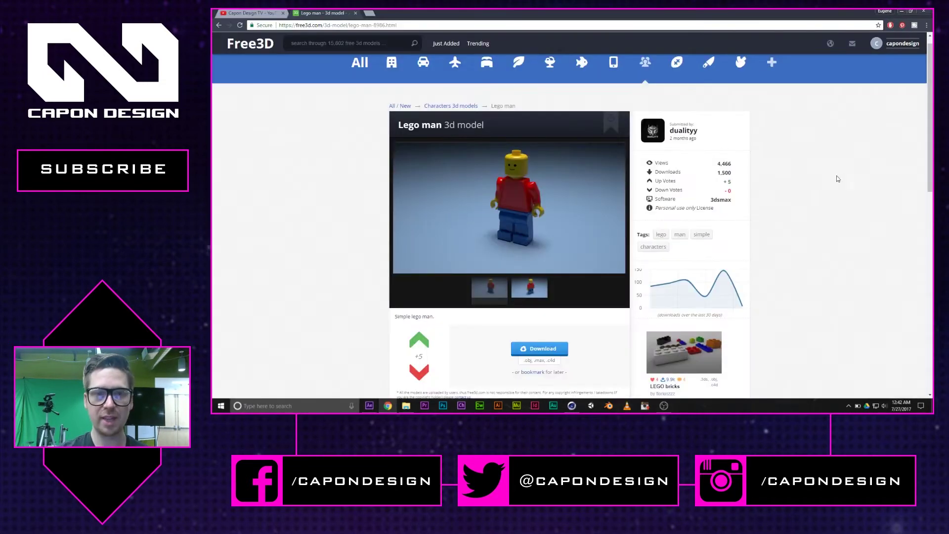
scroll(823, 200, "down", 1)
scroll(823, 200, "up", 2)
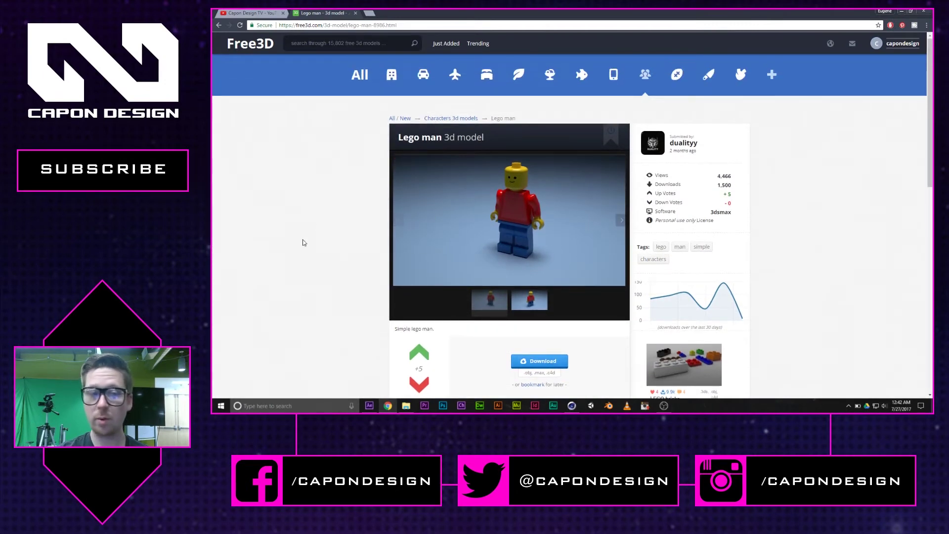
scroll(296, 242, "down", 1)
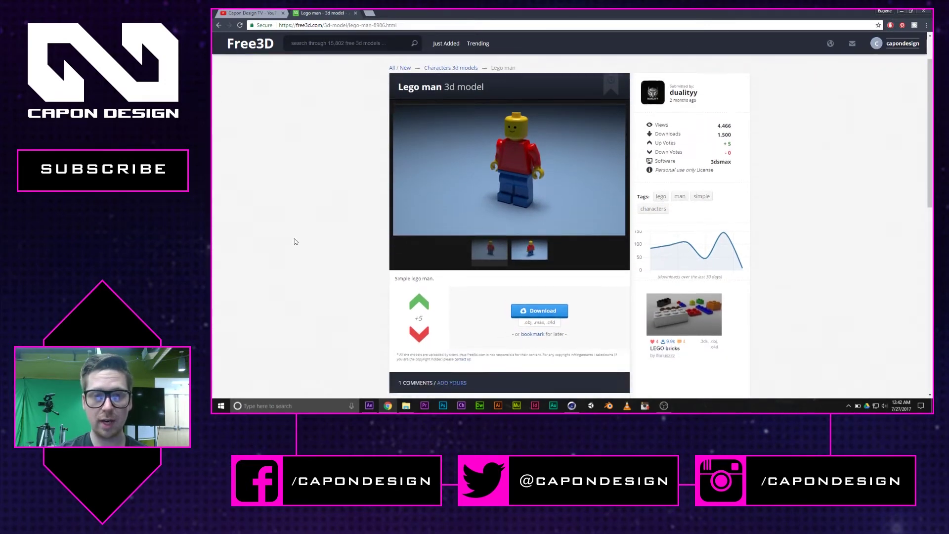
scroll(296, 242, "up", 1)
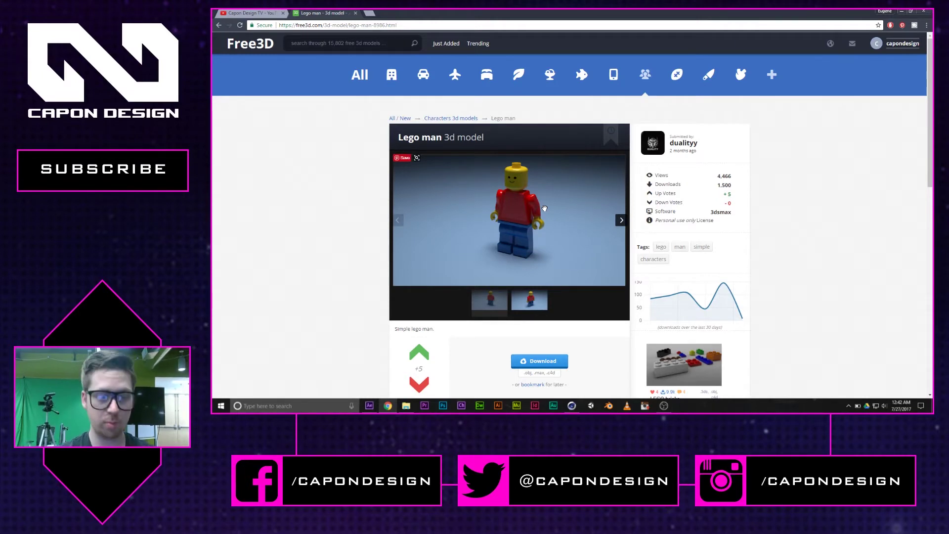
Back in After Effects, create a new composition, Comp 1, with a 0:00:10:00 duration.
left_click(902, 10)
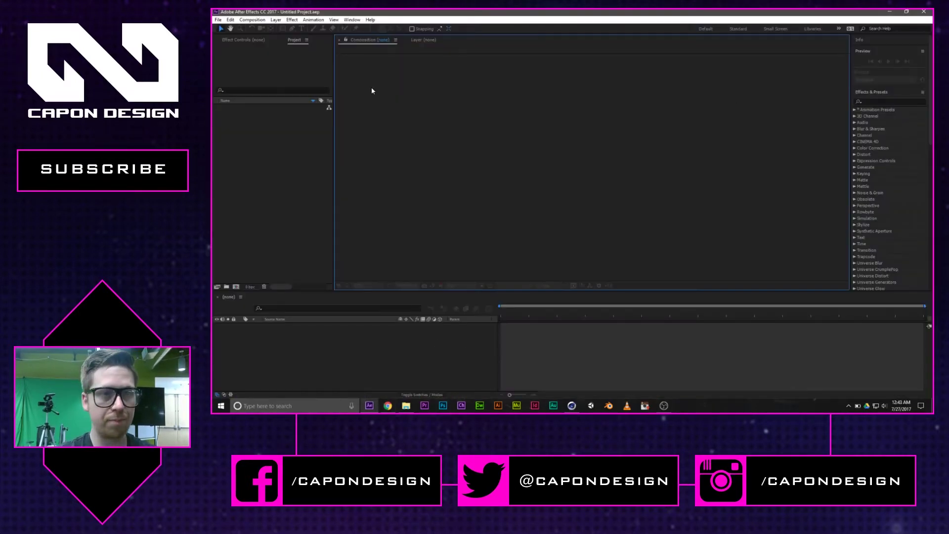
left_click(253, 20)
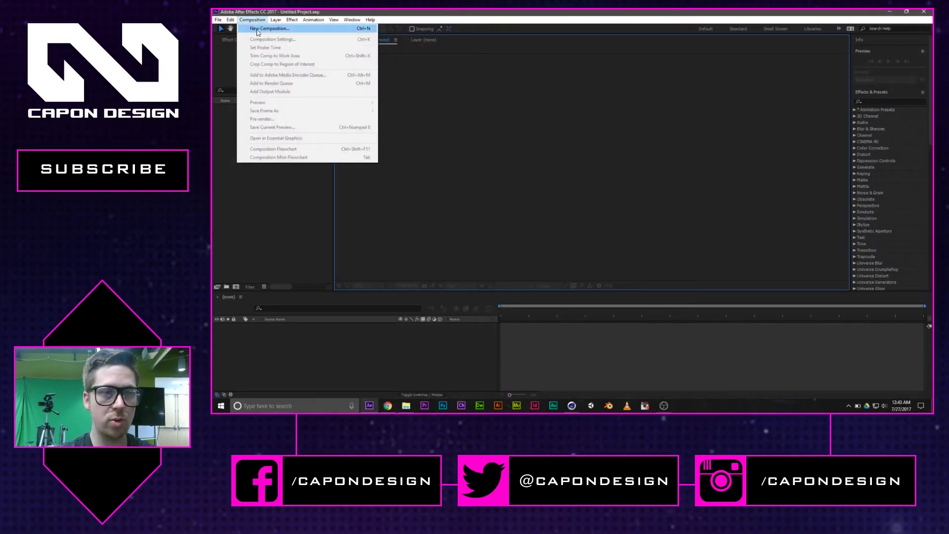
left_click(262, 28)
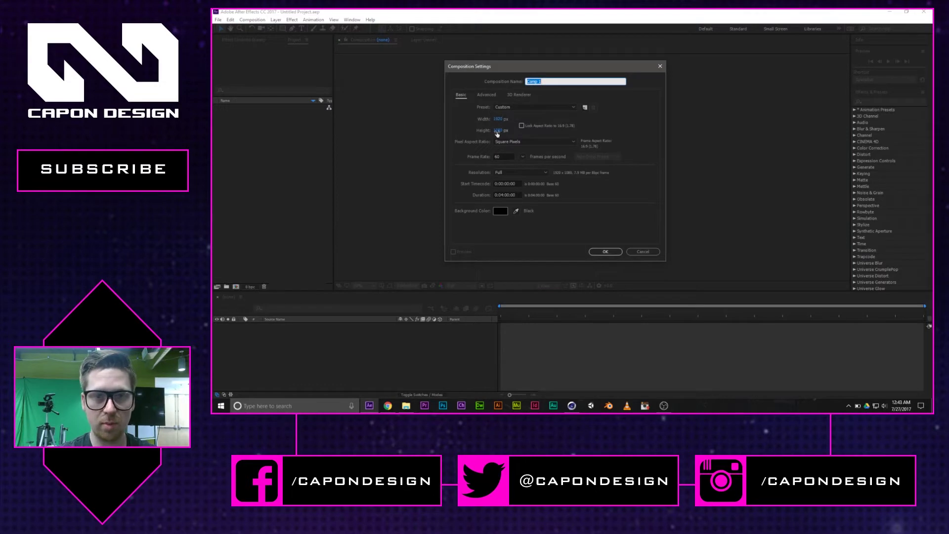
left_click(504, 194)
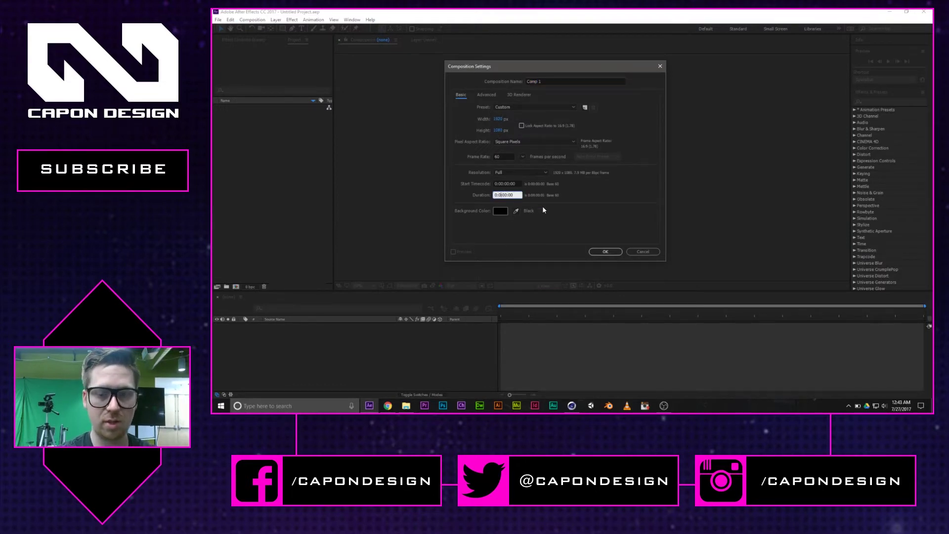
key("BackSpace")
type("0:10")
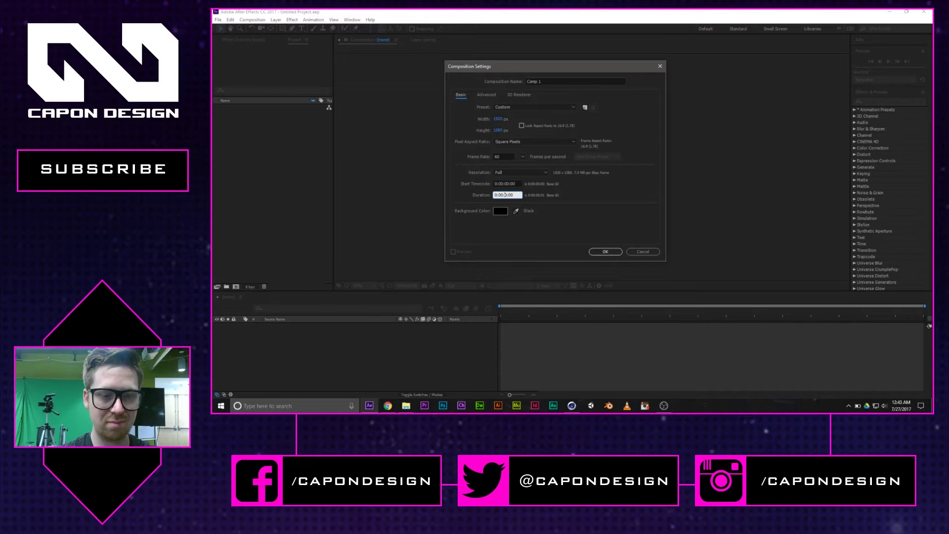
left_click(606, 253)
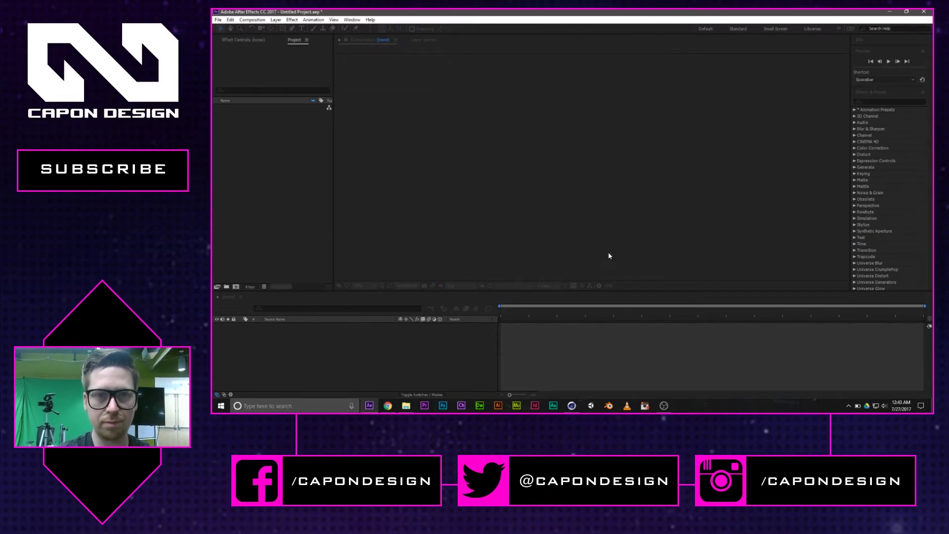
Add a pure black solid layer, Black Solid 1, to Comp 1.
scroll(653, 224, "up", 2)
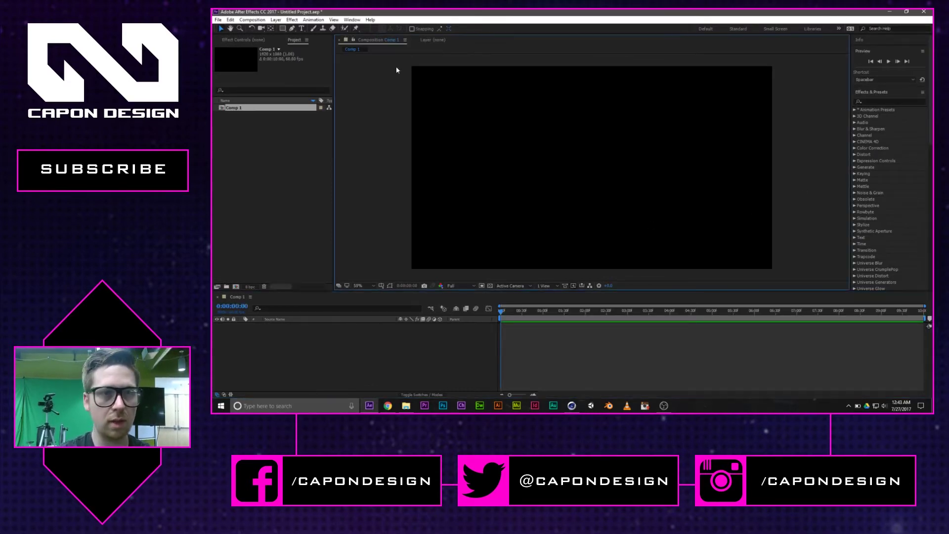
left_click(276, 20)
mouse_move(289, 29)
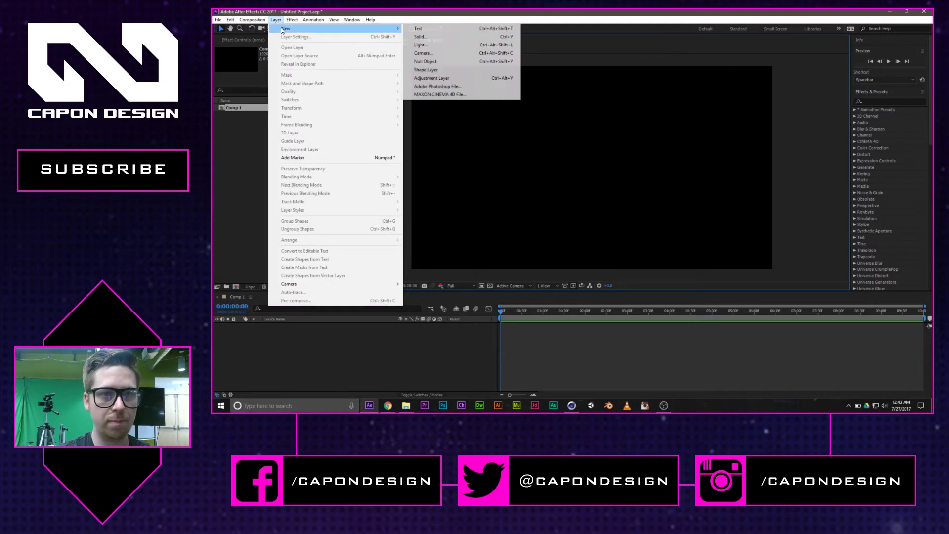
left_click(421, 37)
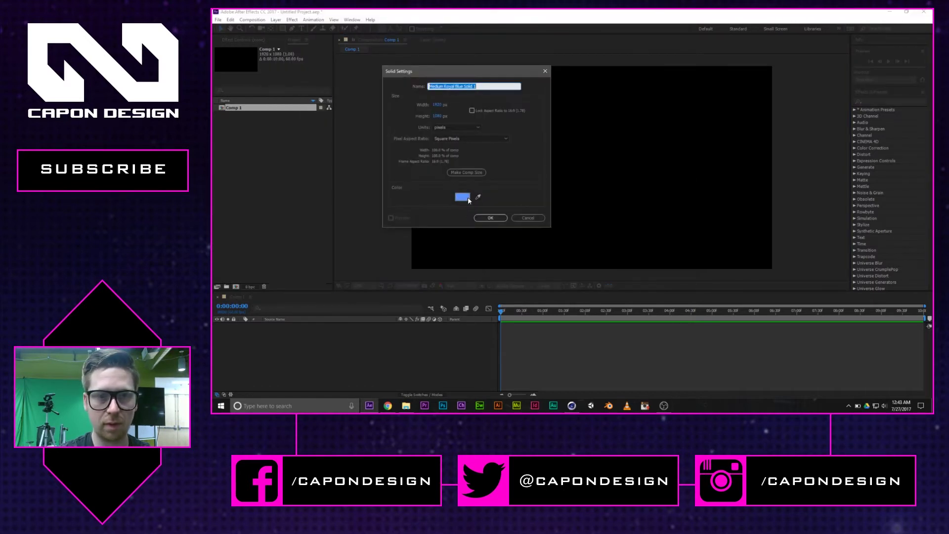
left_click(463, 197)
left_click_drag(744, 159, 732, 161)
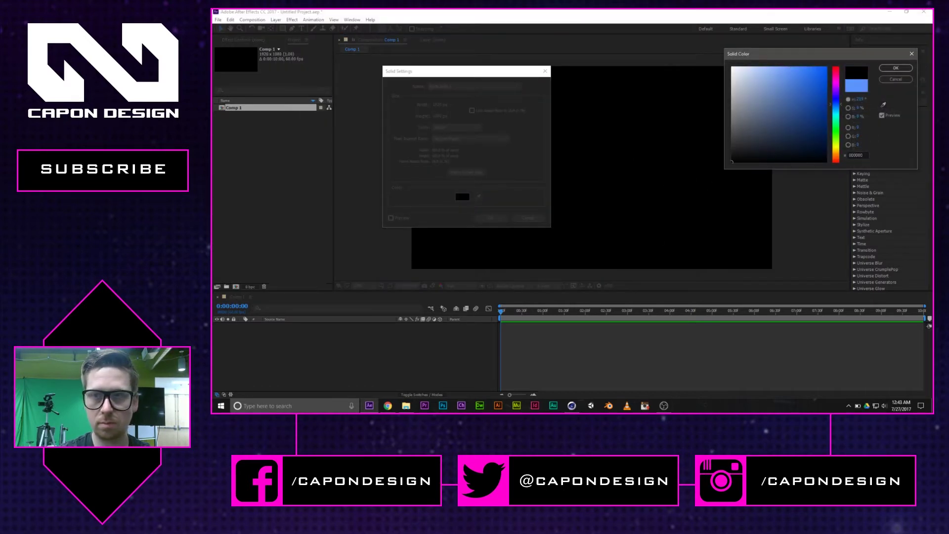
left_click(897, 69)
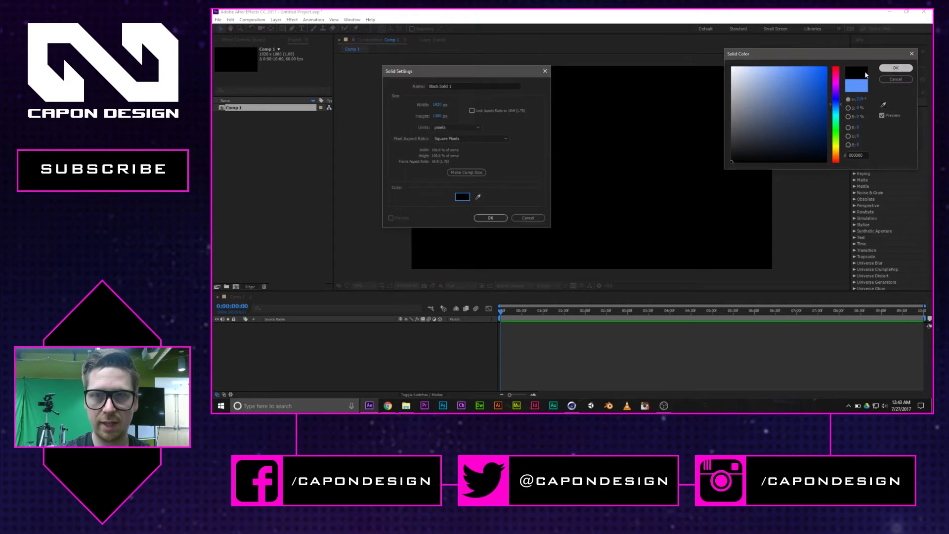
left_click(491, 218)
scroll(909, 147, "down", 5)
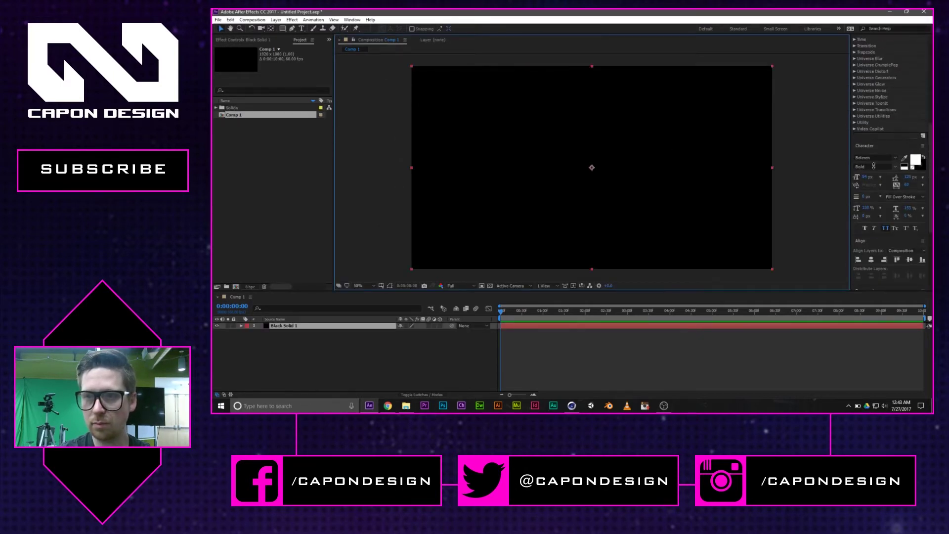
Apply the Video Copilot Element effect to Black Solid 1.
left_click(855, 129)
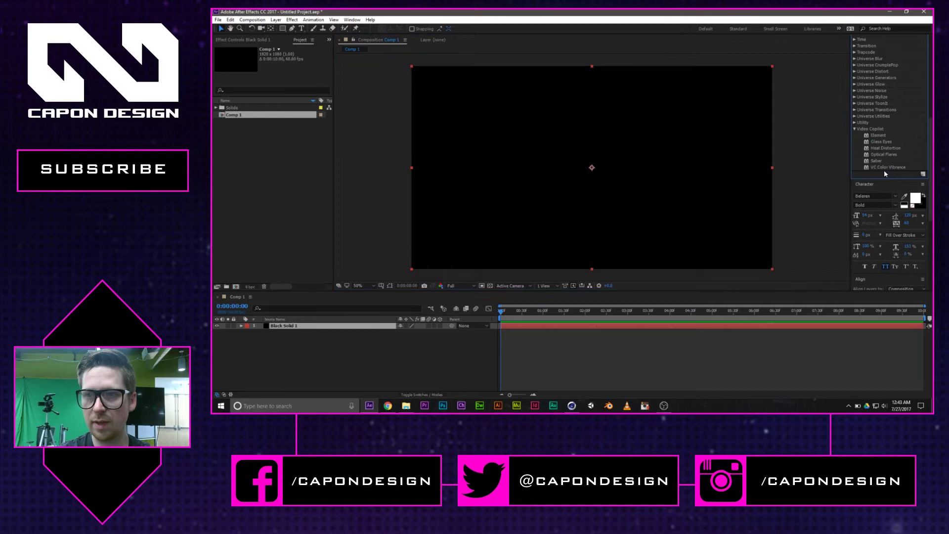
left_click_drag(883, 137, 615, 126)
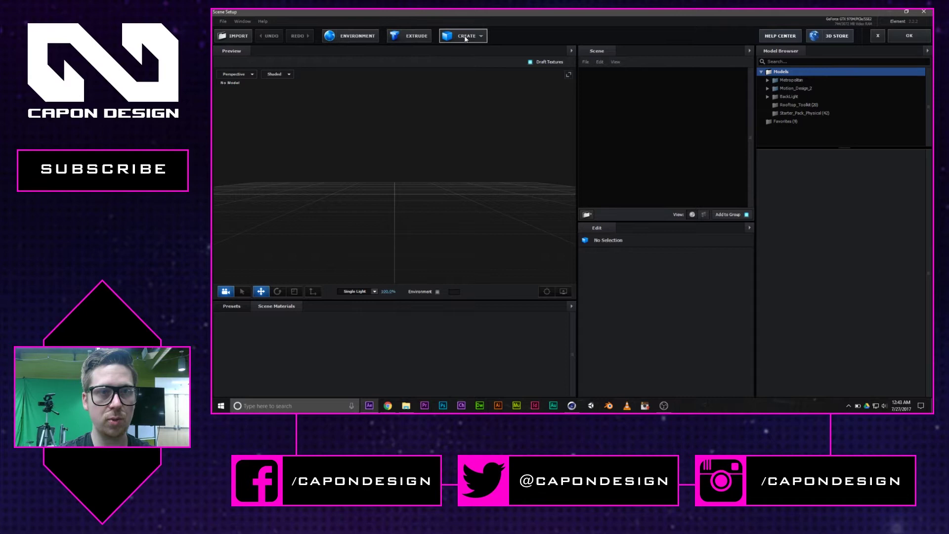
Import lego_unedited.c4d from 2017 Files > CD_Videos > AE_E3D_CharacterRig > model.
left_click(238, 36)
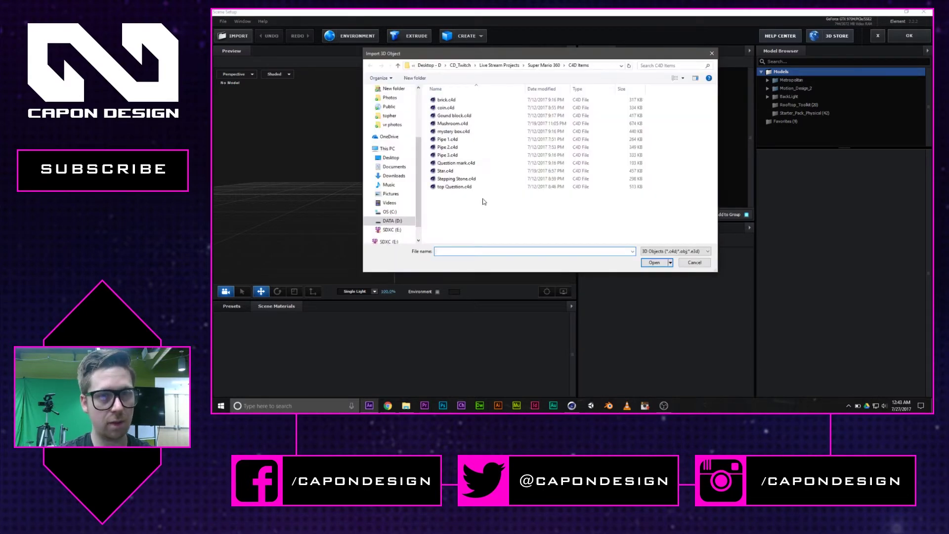
left_click(429, 65)
double_click(445, 116)
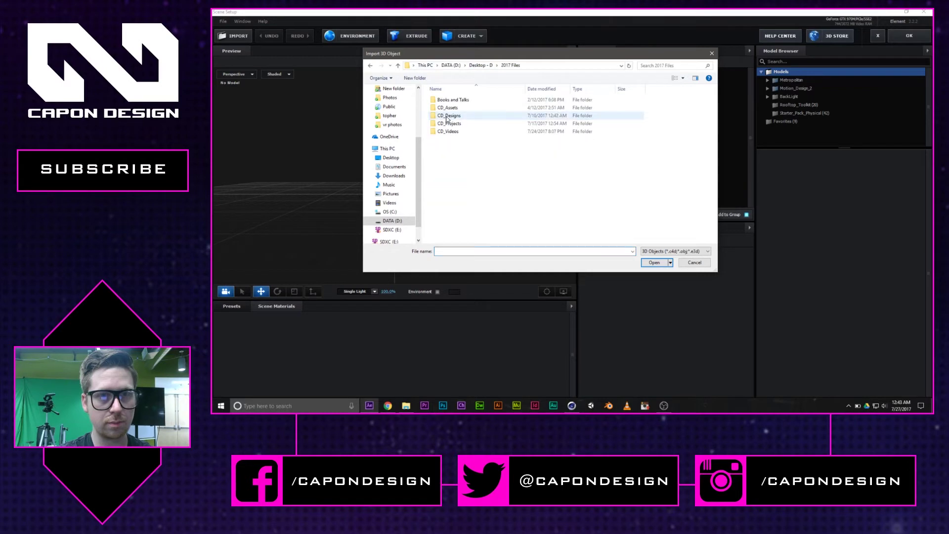
double_click(448, 132)
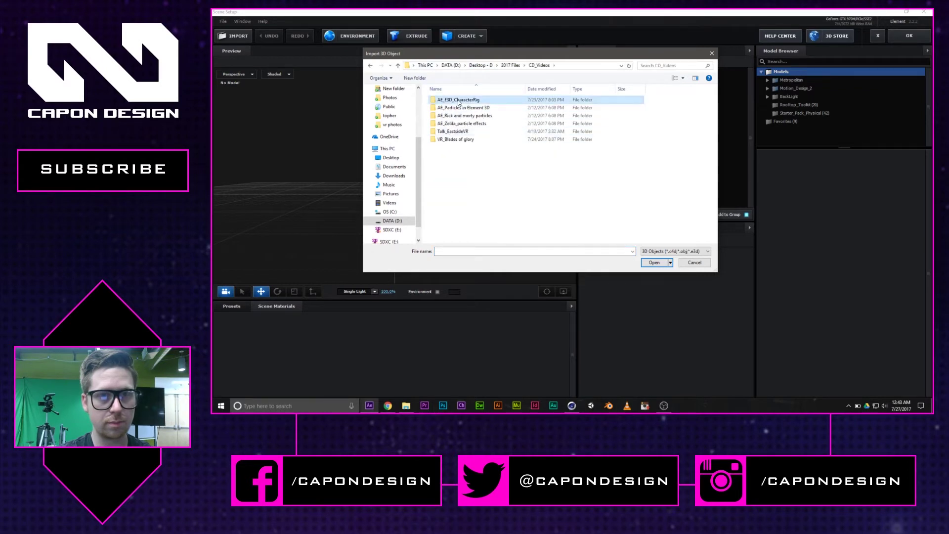
double_click(447, 99)
left_click(446, 117)
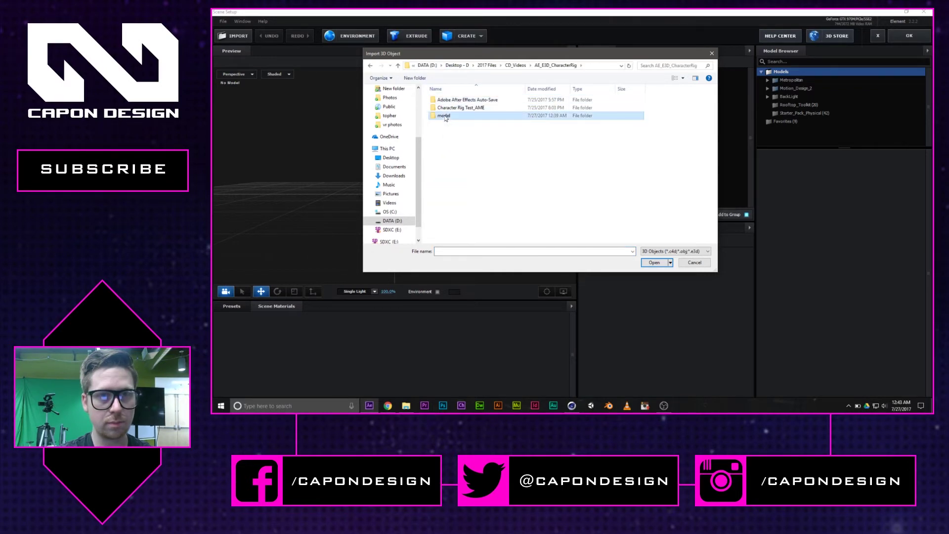
double_click(438, 117)
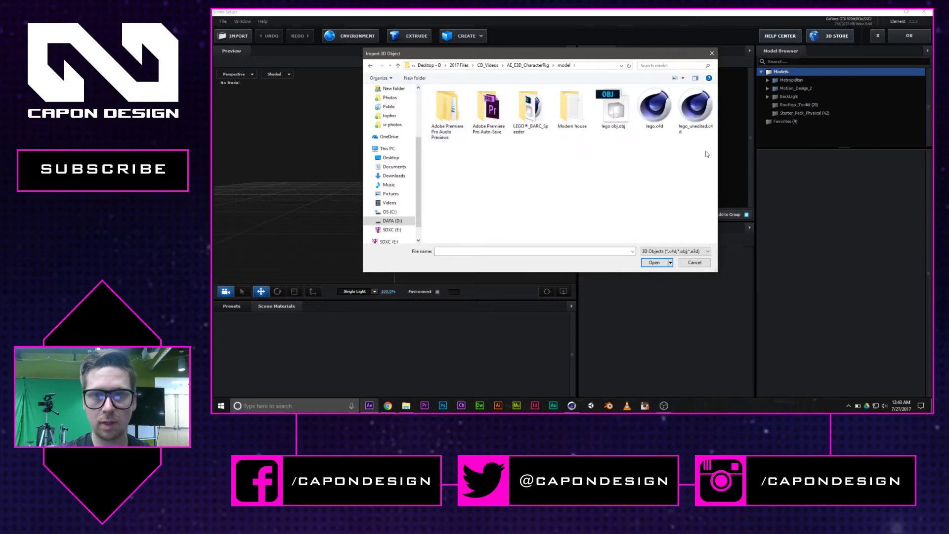
left_click(698, 110)
left_click(658, 262)
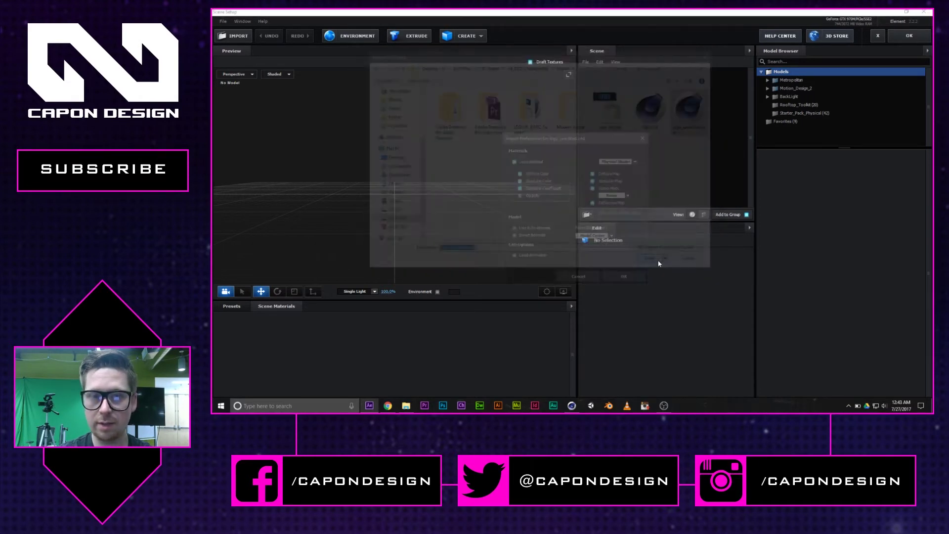
Accept the import preferences and list the materials of lego_unedited.
left_click(623, 277)
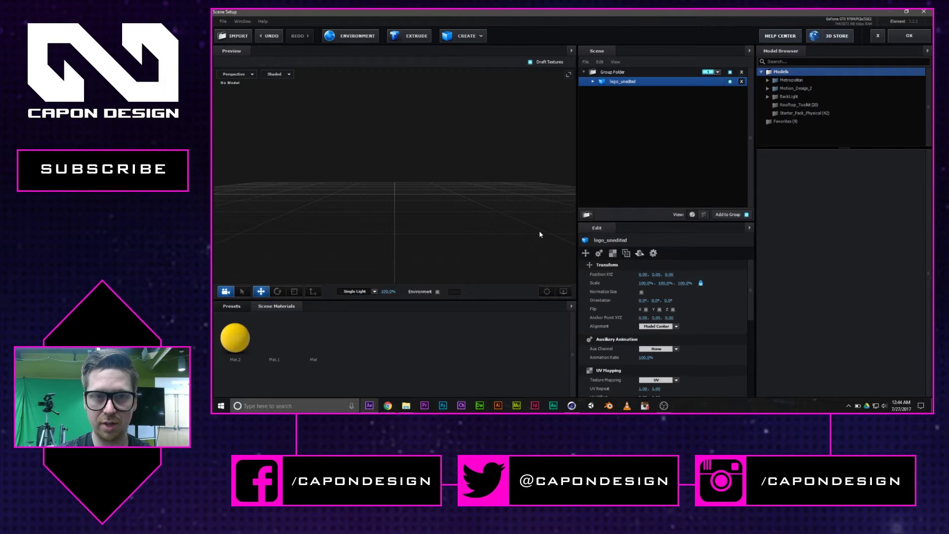
left_click_drag(509, 232, 487, 224)
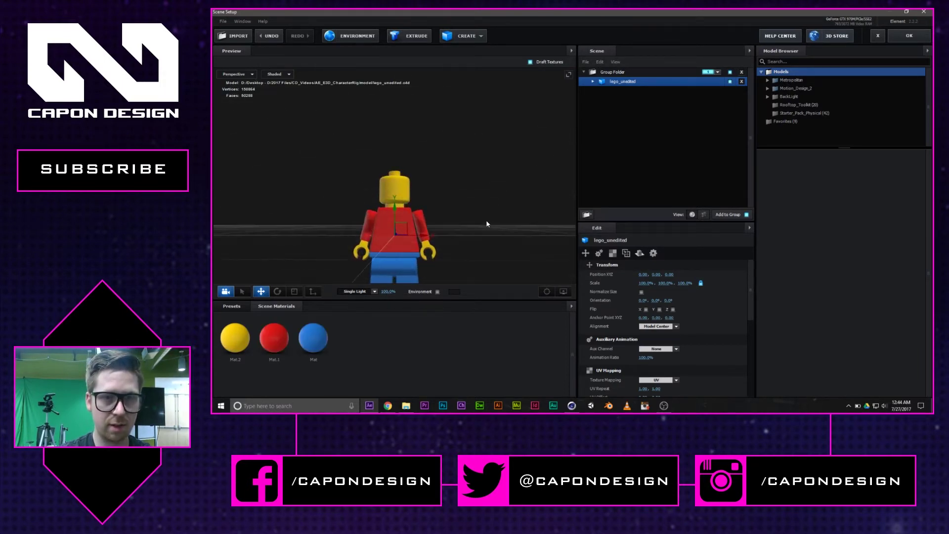
left_click(593, 82)
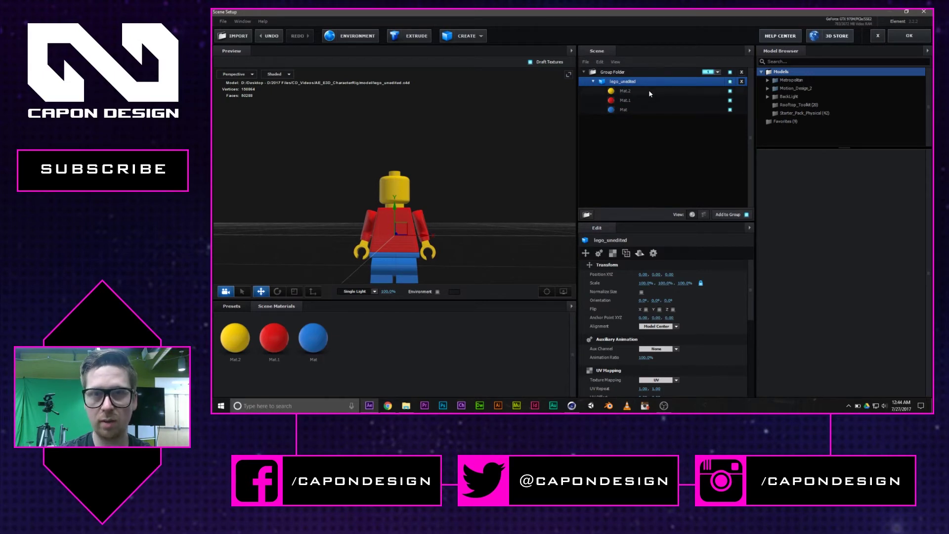
Hide and reshow the yellow, red and blue material groups to see which parts each covers.
left_click(730, 91)
left_click(731, 91)
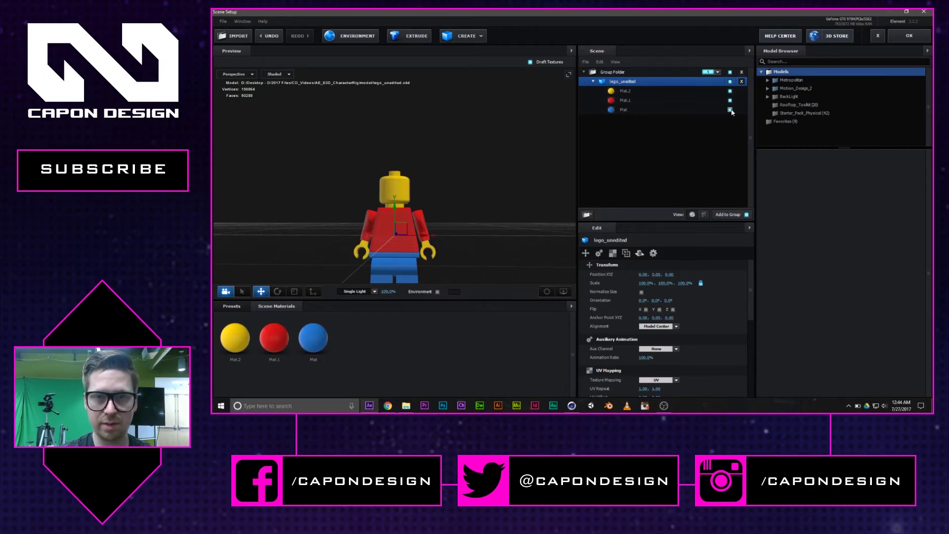
left_click(731, 100)
left_click(730, 100)
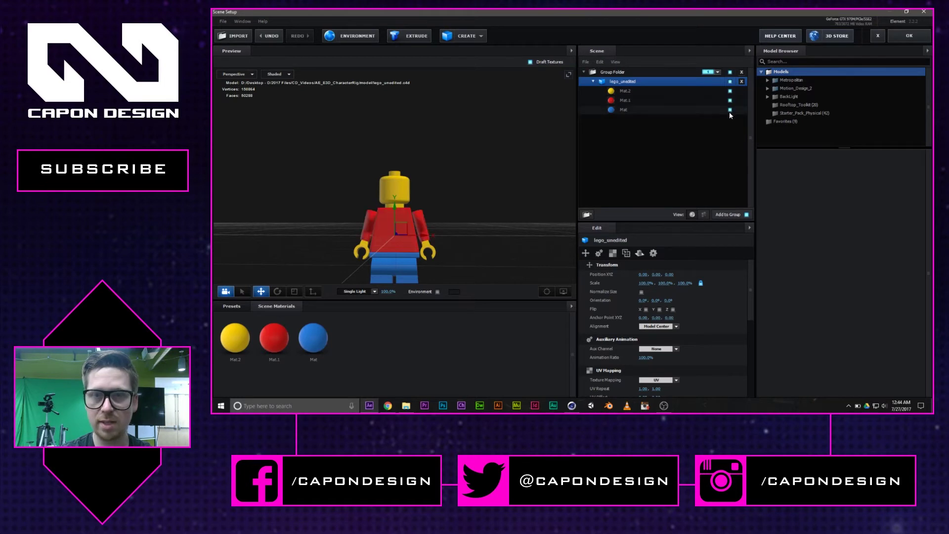
left_click(730, 111)
left_click(730, 110)
left_click(730, 110)
left_click(731, 109)
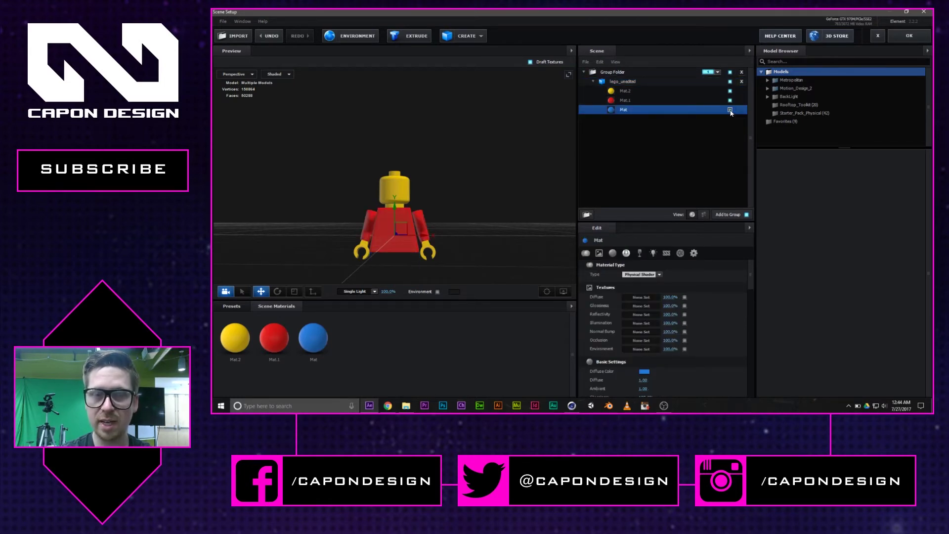
left_click(731, 110)
mouse_move(523, 190)
left_mouse_down()
mouse_move(478, 216)
mouse_move(530, 178)
mouse_move(524, 199)
left_mouse_up()
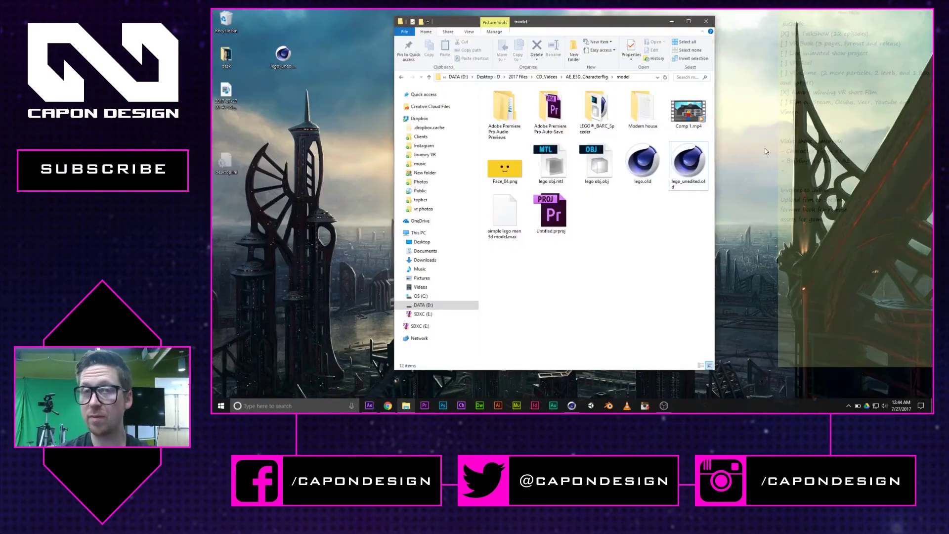
Switch to Cinema 4D and select the figure's Box001 and Plane003 parts.
left_click(572, 406)
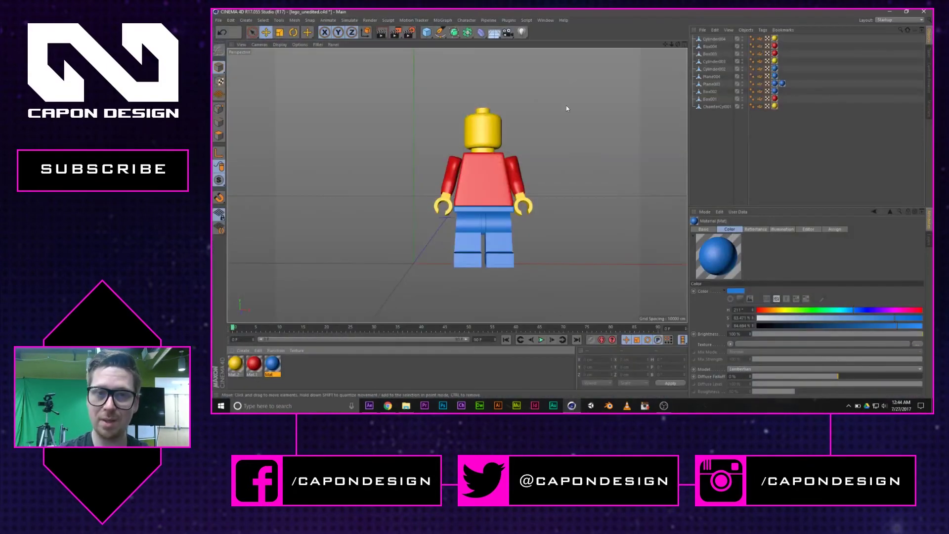
left_click(715, 99)
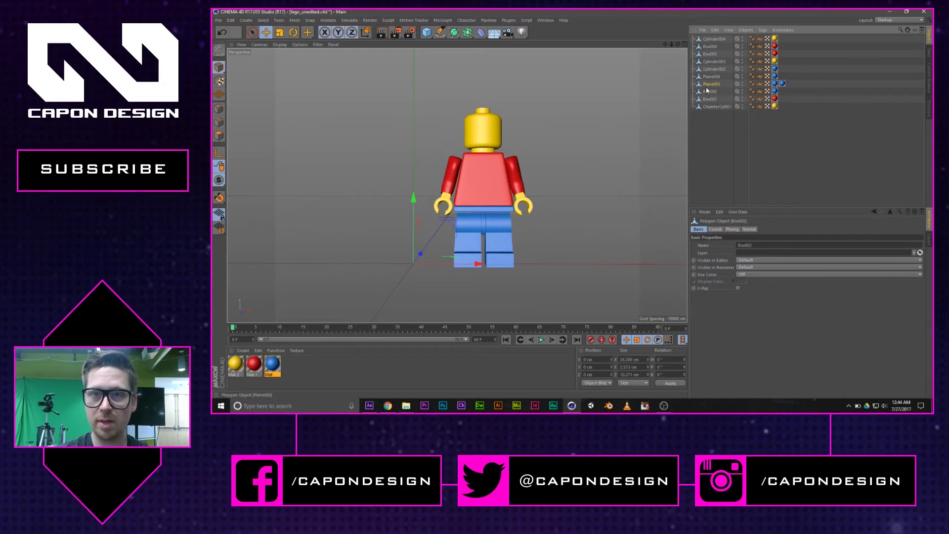
left_click(712, 84)
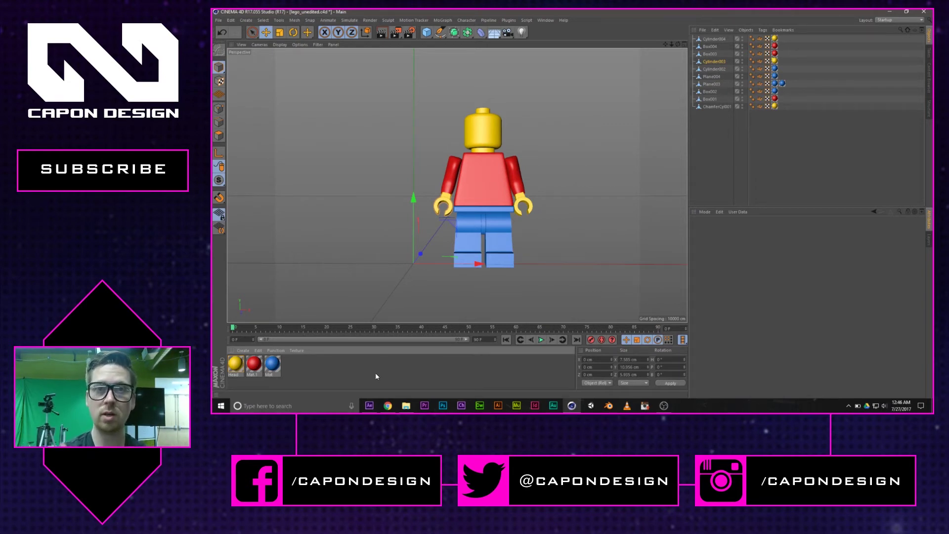
Duplicate the yellow Head material twice.
left_click(233, 366)
double_click(233, 375)
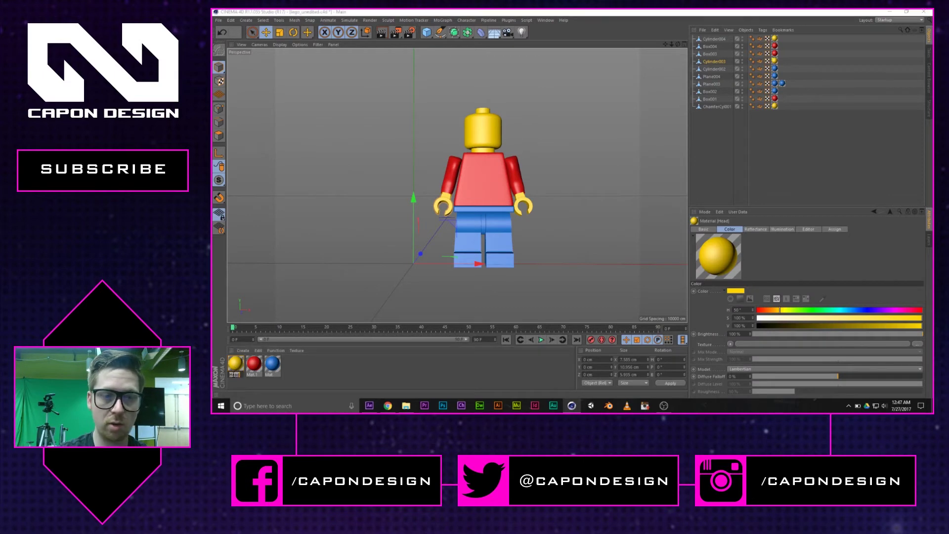
key("Return")
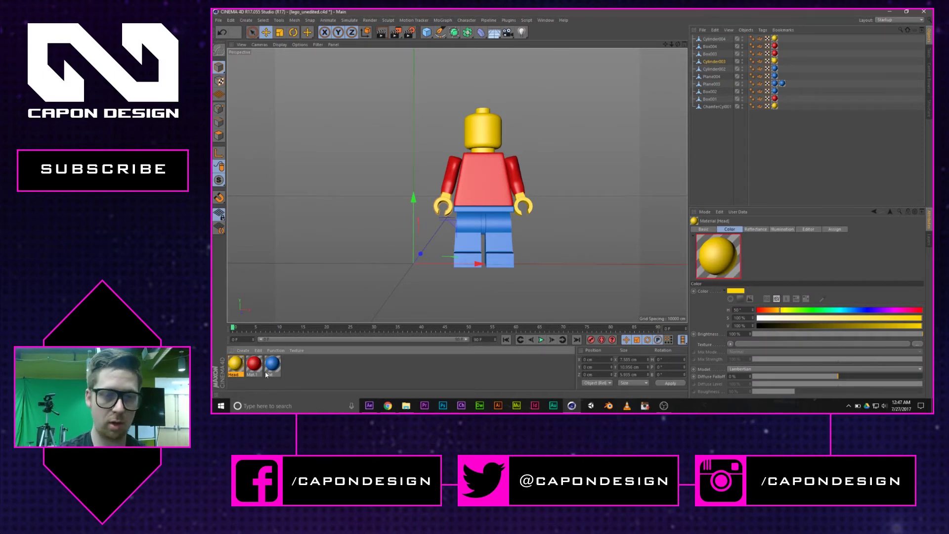
key("ctrl+c")
key("ctrl+v")
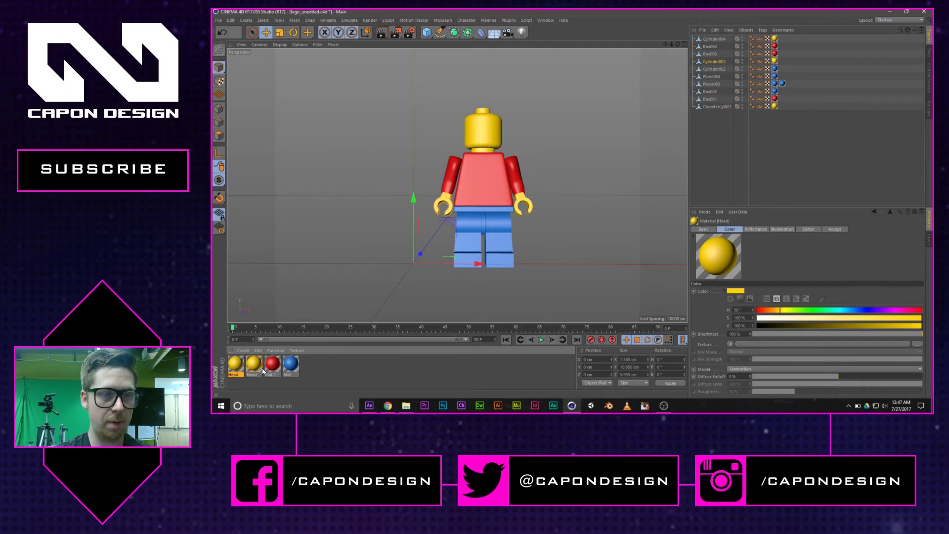
key("ctrl+v")
Rename the two yellow copies 'Left hand' and 'right'.
double_click(252, 375)
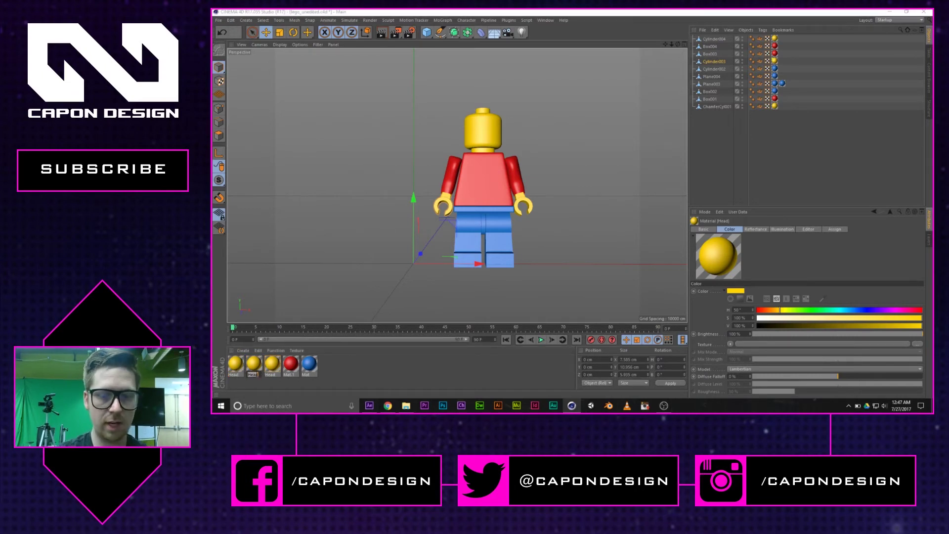
type("L")
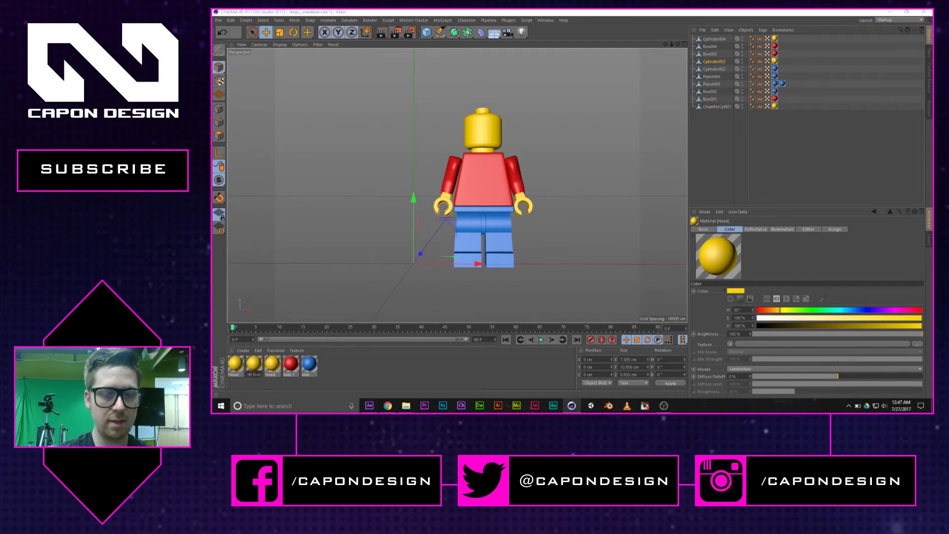
type("eft hand")
key("Return")
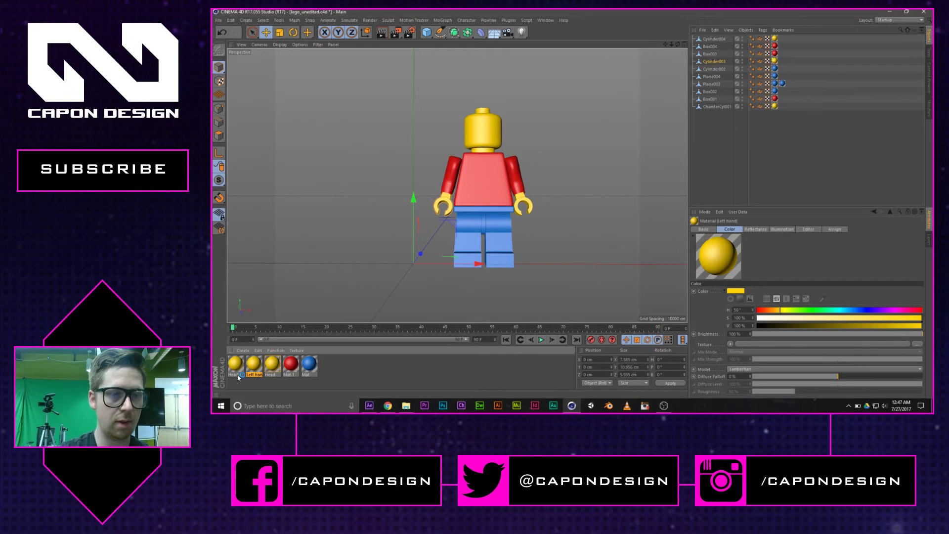
double_click(234, 375)
type("right")
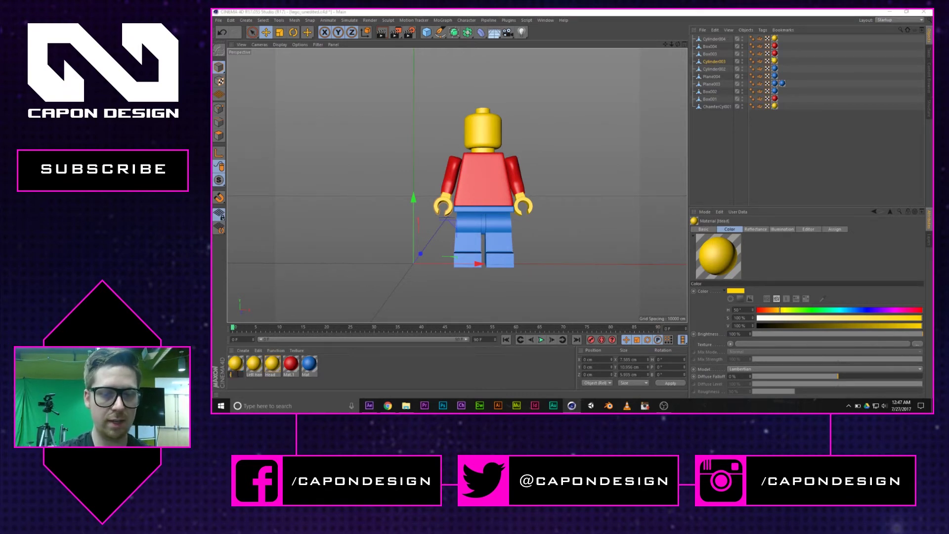
key("Return")
Delete the old yellow material tags from the head and hands.
left_click_drag(775, 38, 775, 61)
left_click(775, 106, "ctrl")
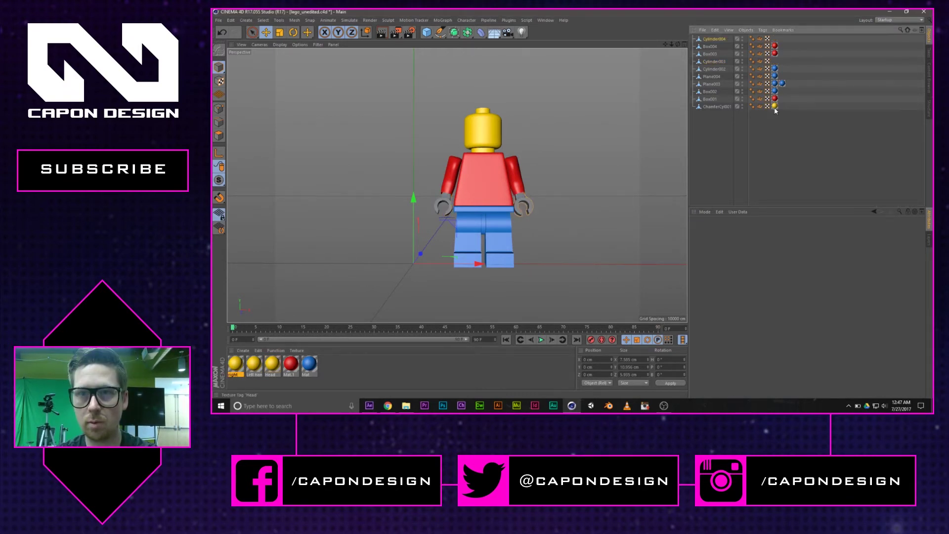
key("Delete")
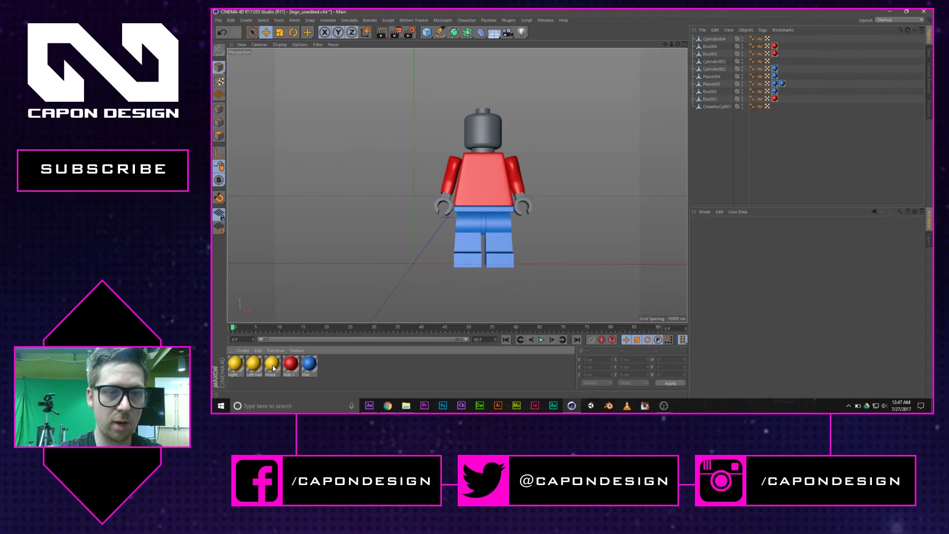
Apply Head to the head and Left hand to a hand.
left_click_drag(272, 366, 483, 128)
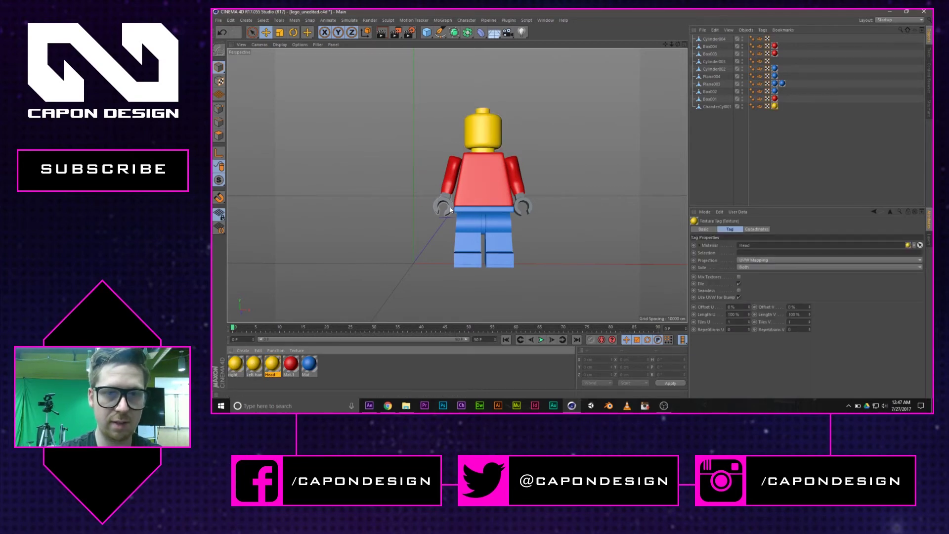
left_click_drag(450, 207, 447, 207)
left_click_drag(236, 366, 523, 206)
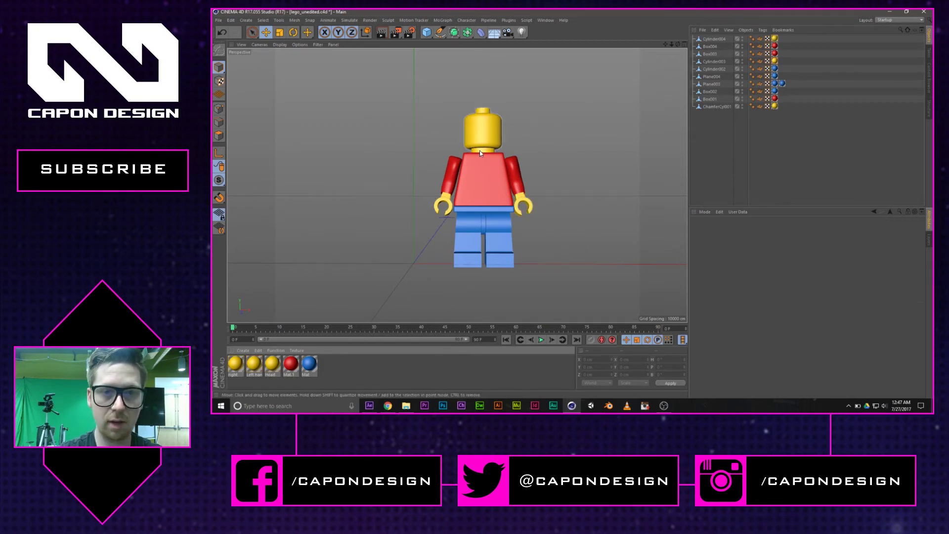
Duplicate the red Mat.1 material and name a copy 'Shirt'.
left_click(291, 365)
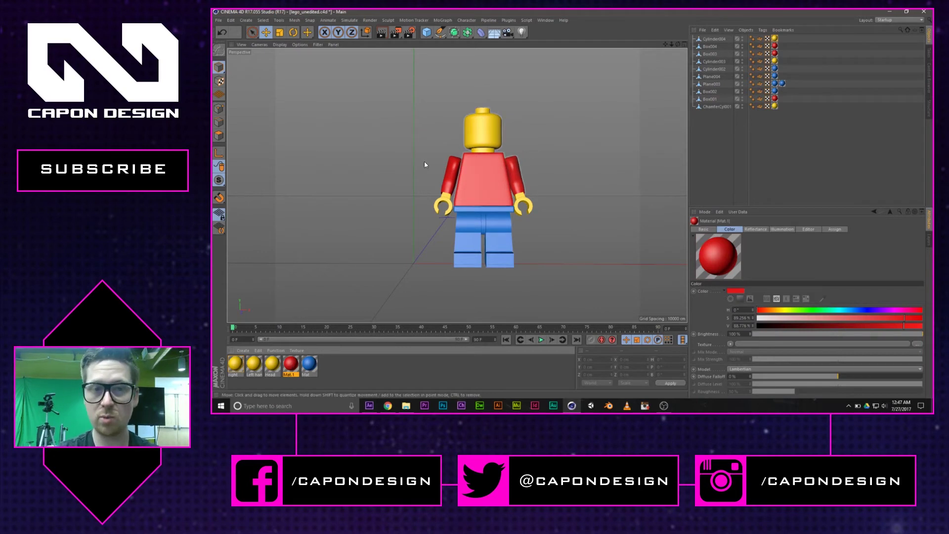
key("ctrl+z")
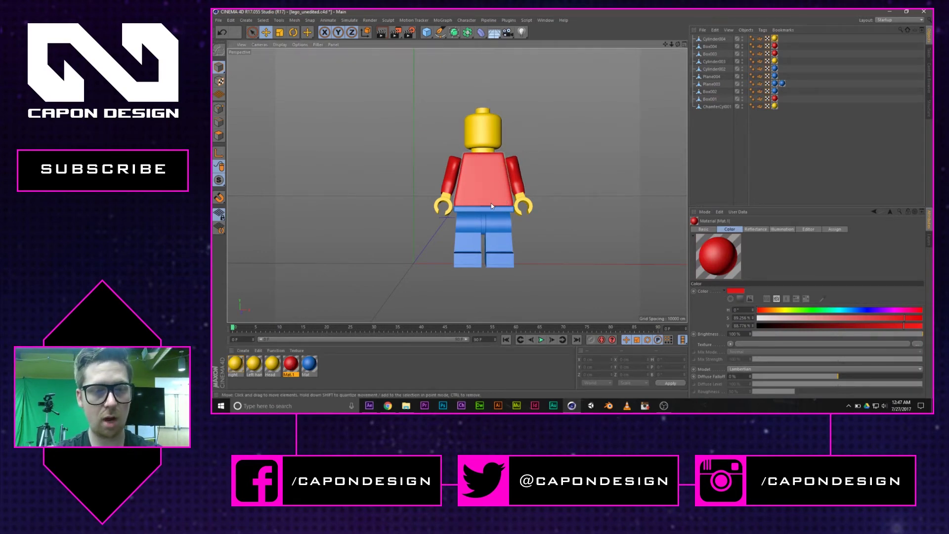
key("ctrl+z")
key("ctrl+z")
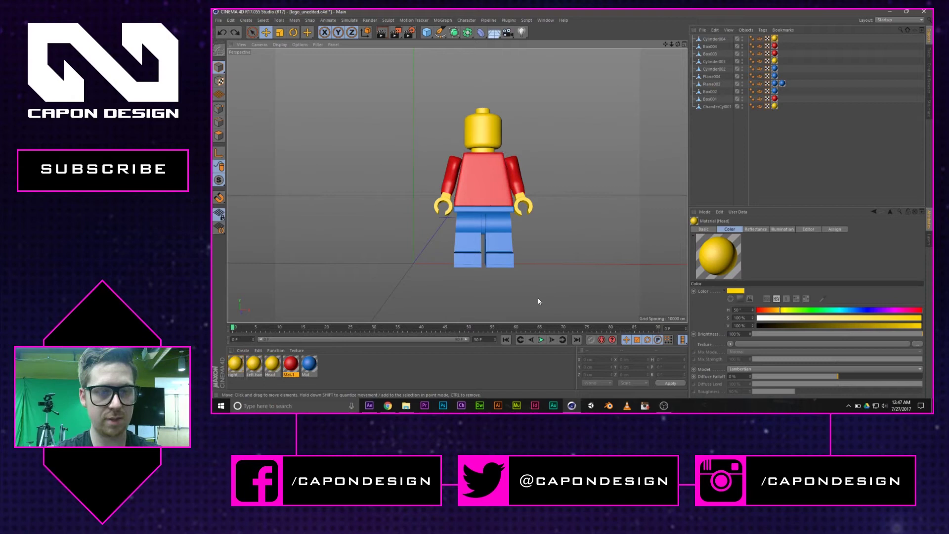
left_click(291, 366)
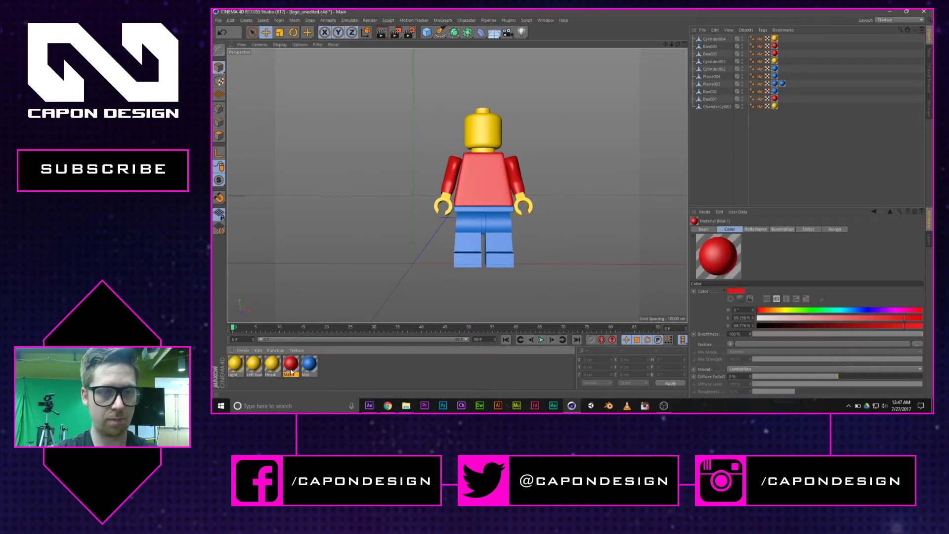
key("ctrl+v")
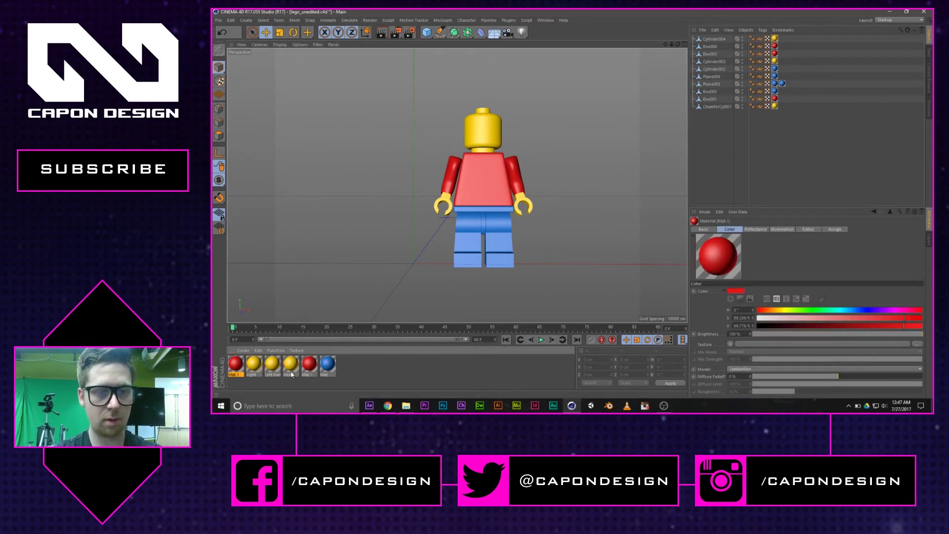
key("ctrl+v")
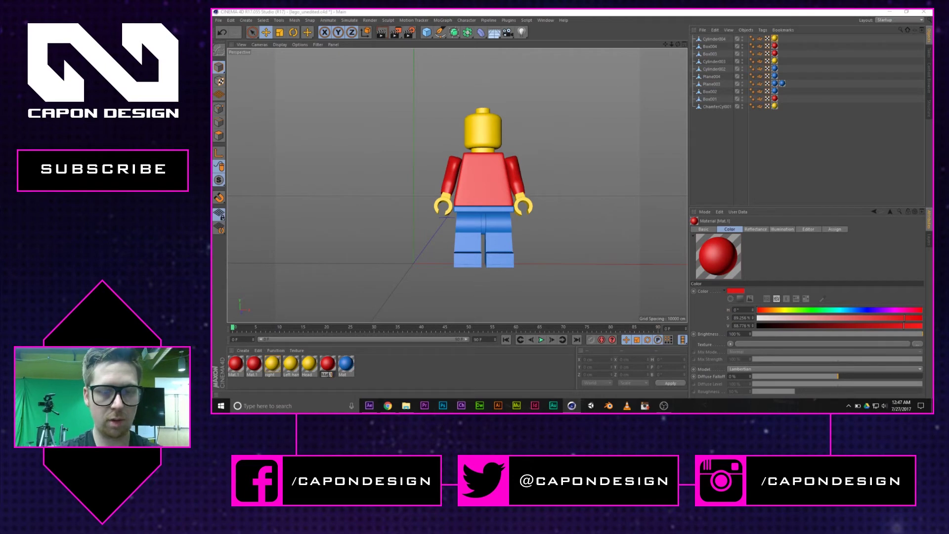
type("Shirt")
key("Return")
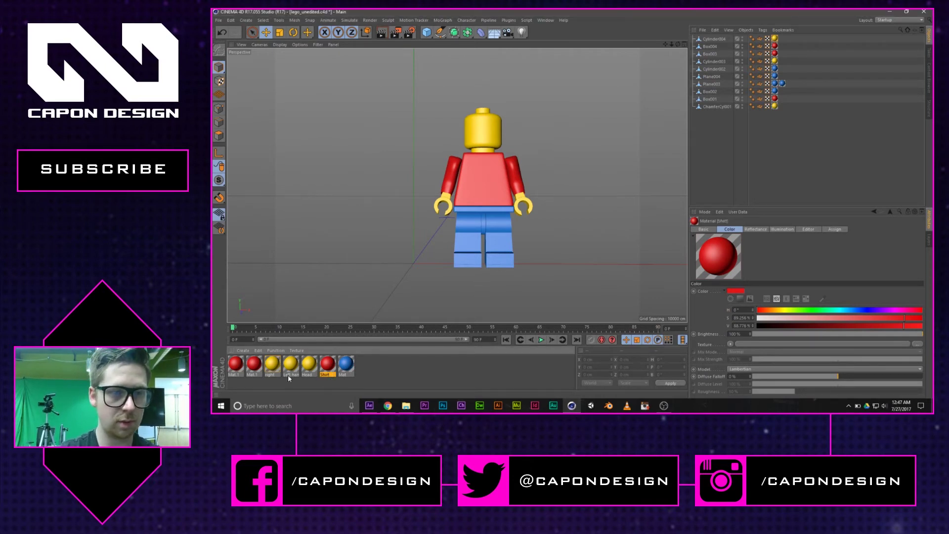
Rename the other red materials 'left arm' and 'RIGHT ARM'.
double_click(235, 375)
type("le")
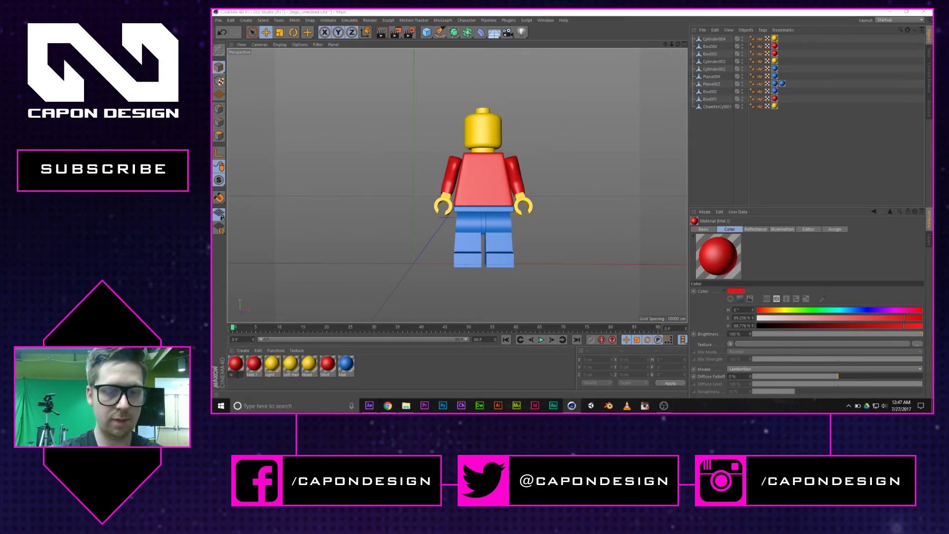
type("ft arm")
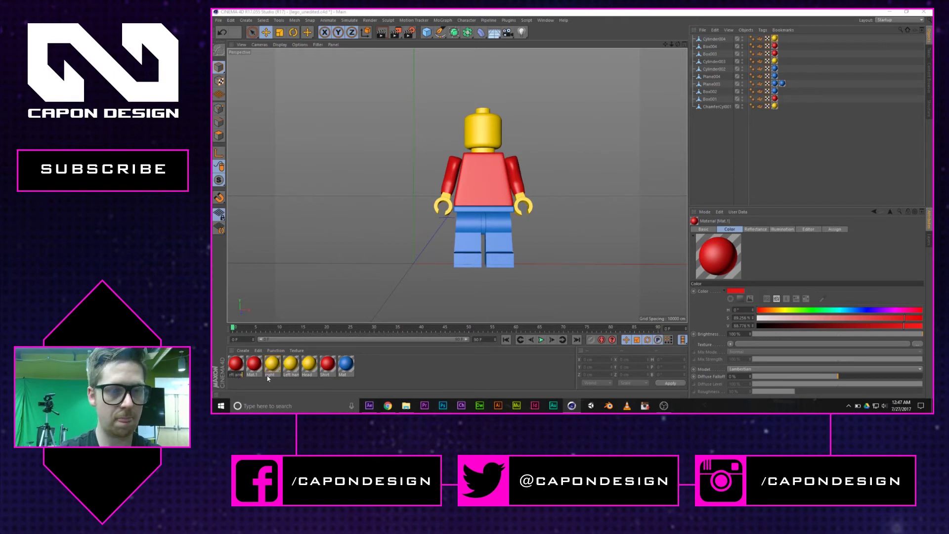
key("Return")
left_click(252, 374)
key("9")
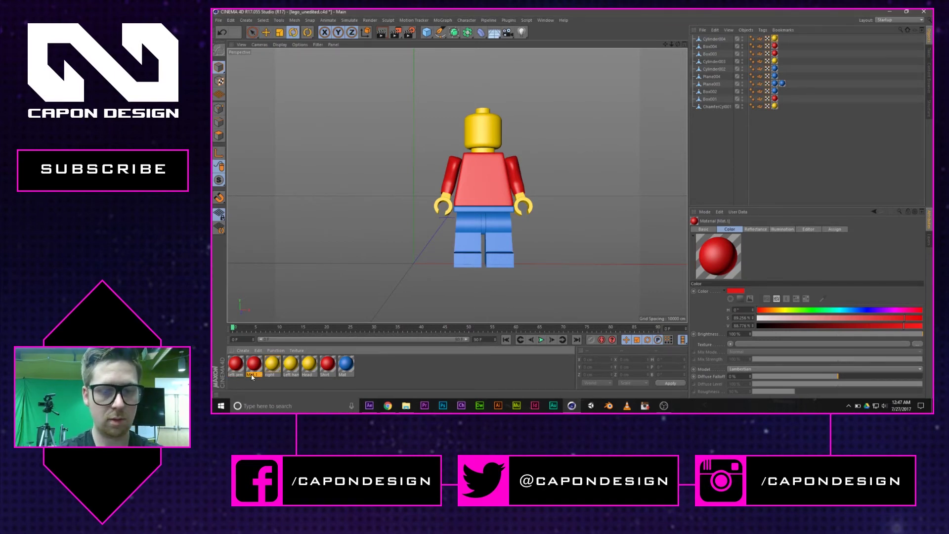
key("h")
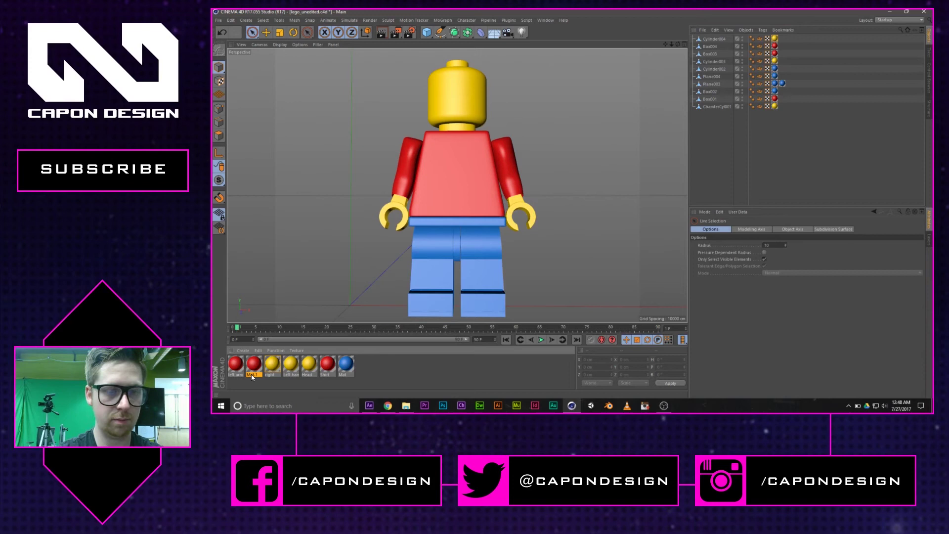
double_click(252, 374)
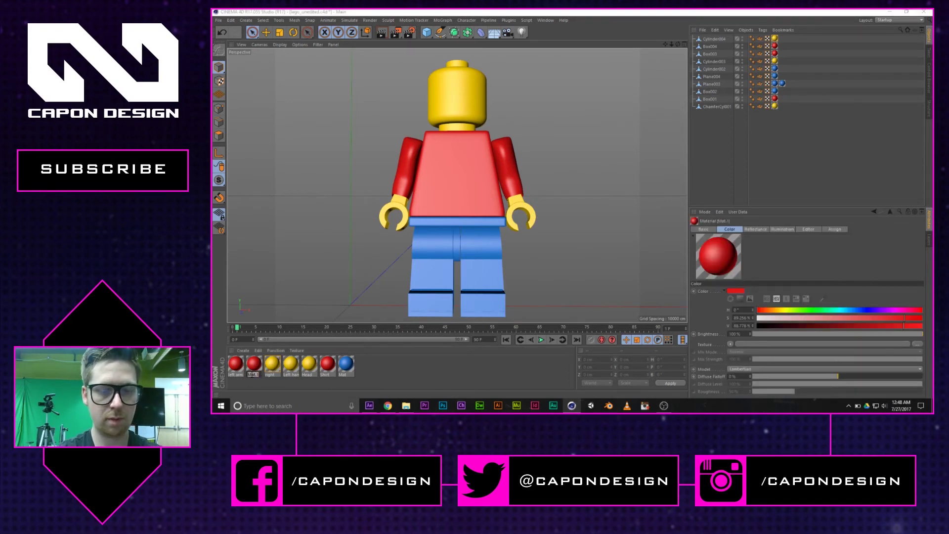
type("Ri")
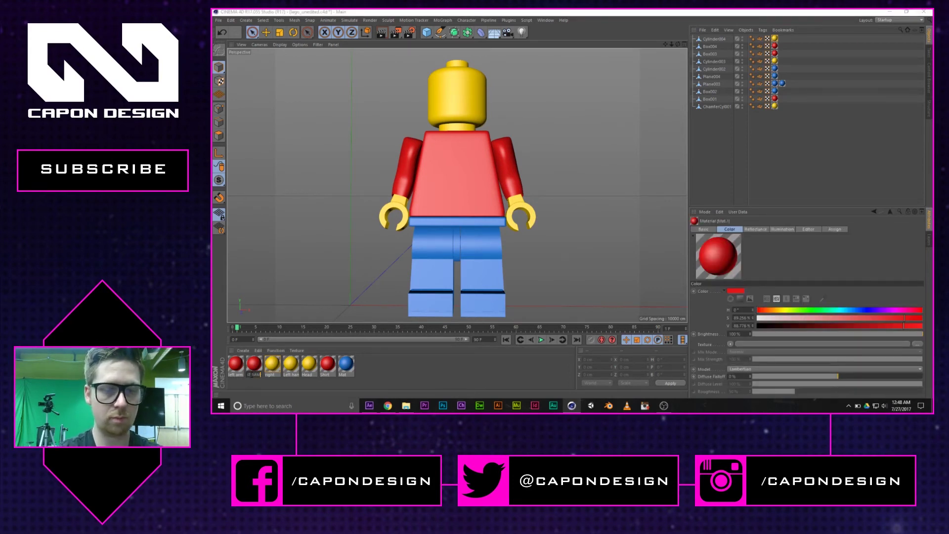
type("GHT ARM")
key("Return")
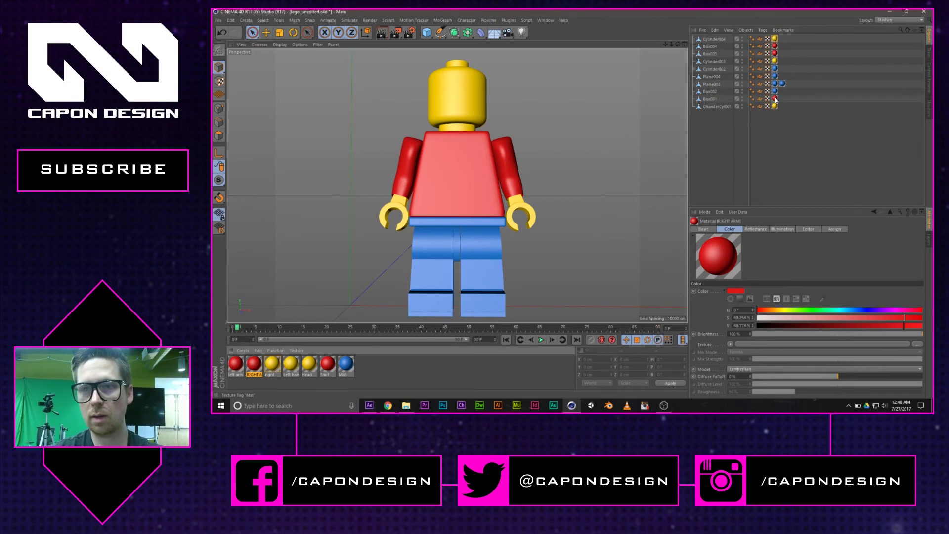
Delete the old material tags from the torso and both arms.
left_click(775, 99)
key("Delete")
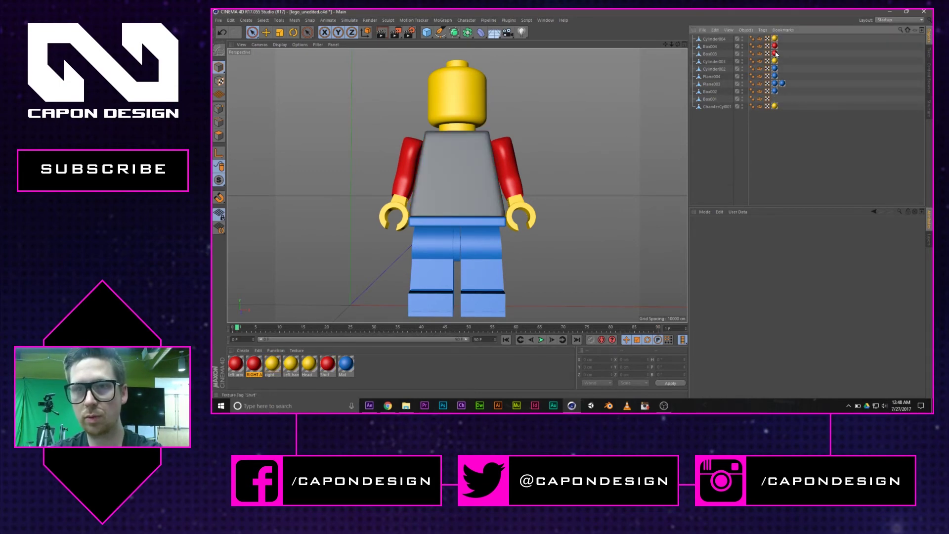
left_click(775, 54)
key("Delete")
left_click(775, 46)
key("Delete")
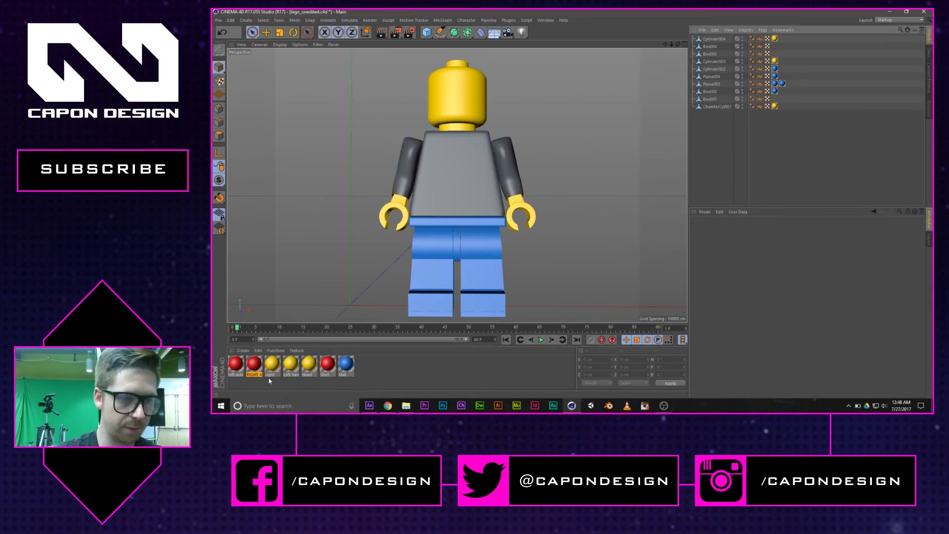
Apply Shirt to the torso, RIGHT ARM to the right arm and left arm to the left.
left_click_drag(328, 365, 445, 189)
left_click_drag(254, 365, 509, 156)
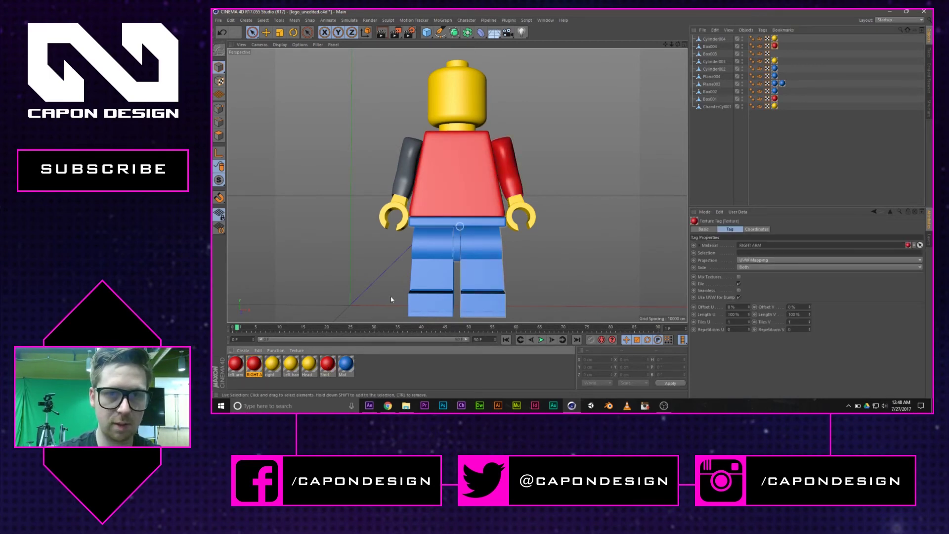
left_click_drag(236, 364, 407, 156)
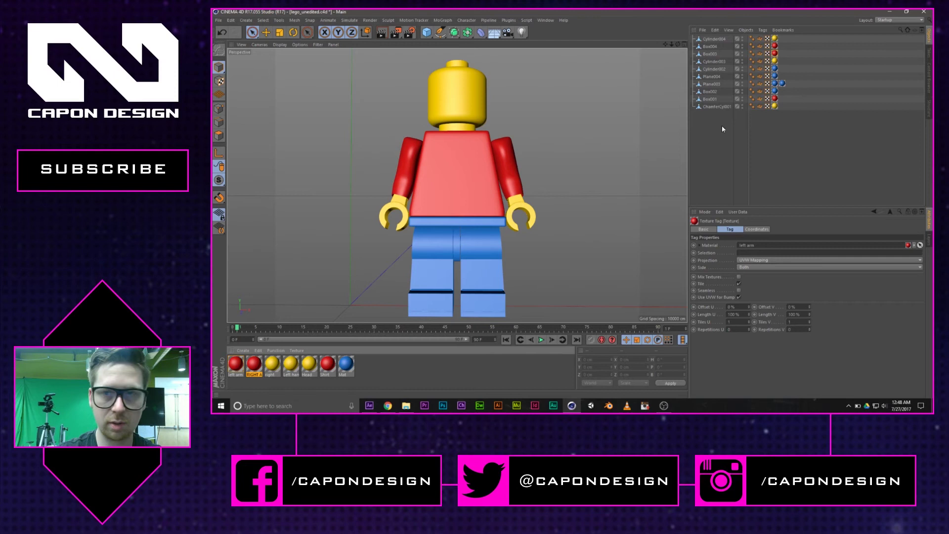
Delete the four old blue material tags from the legs and crotch.
left_click(775, 92)
key("Delete")
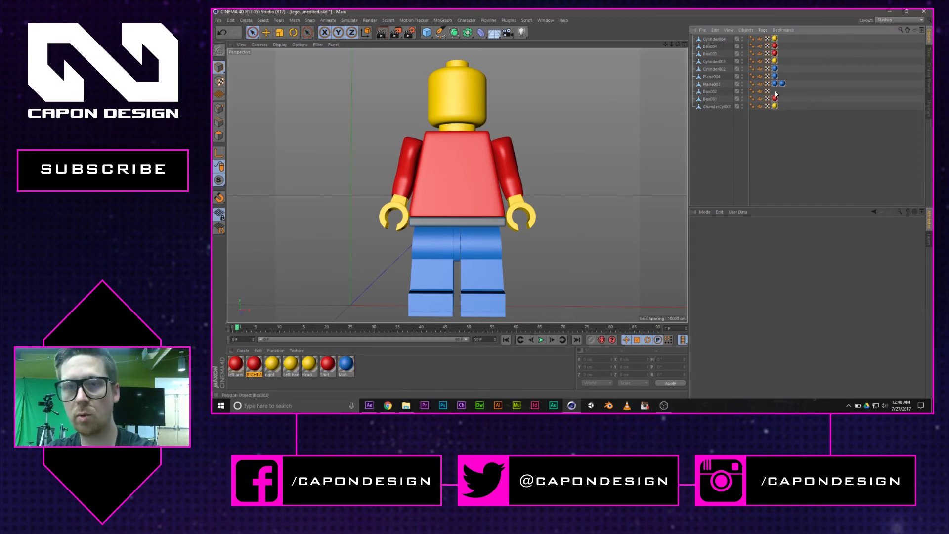
left_click(775, 76)
key("Delete")
left_click(775, 69)
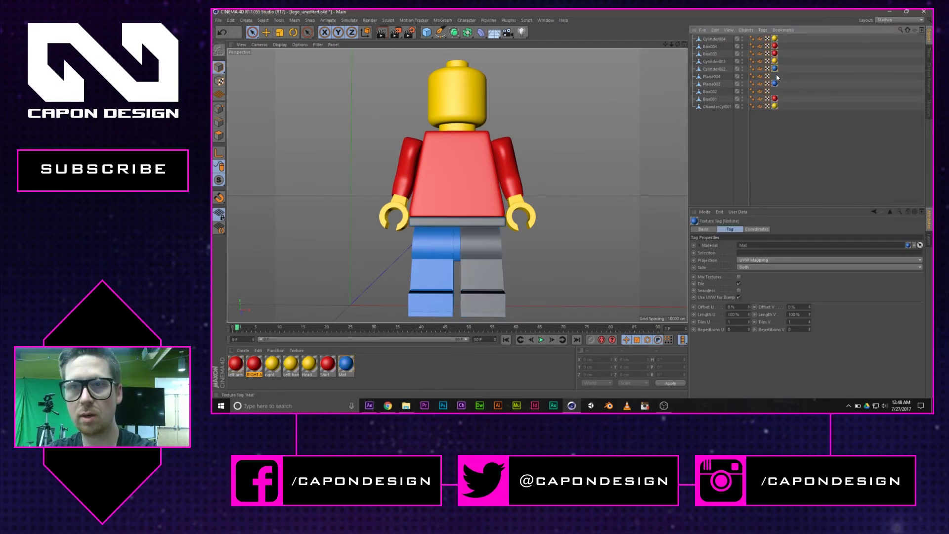
key("Delete")
left_click(775, 84)
key("Delete")
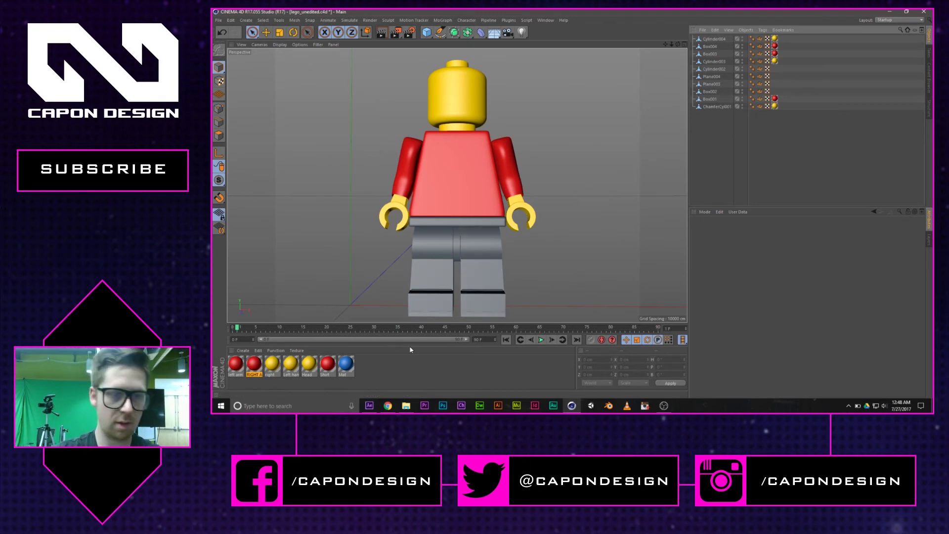
Make copies of the blue Mat material.
left_click(366, 368)
left_click(349, 369)
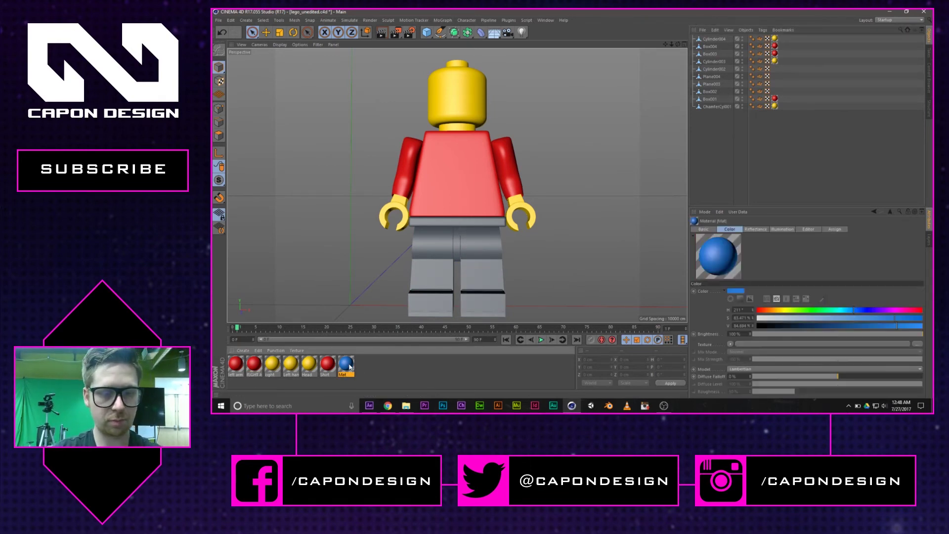
key("ctrl+c")
key("ctrl+v")
key("ctrl+v")
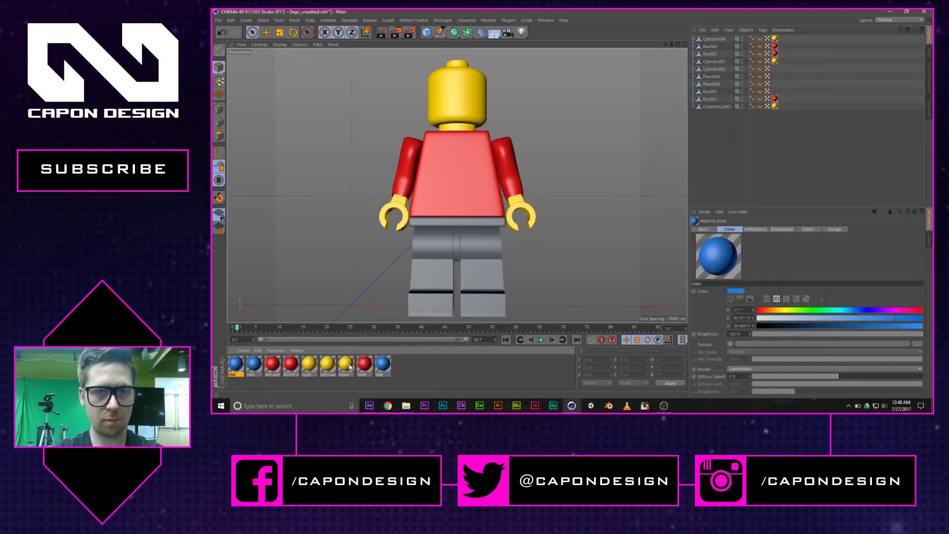
Rename the blue materials CRFOTCH, left leg and right leg.
left_click(418, 374)
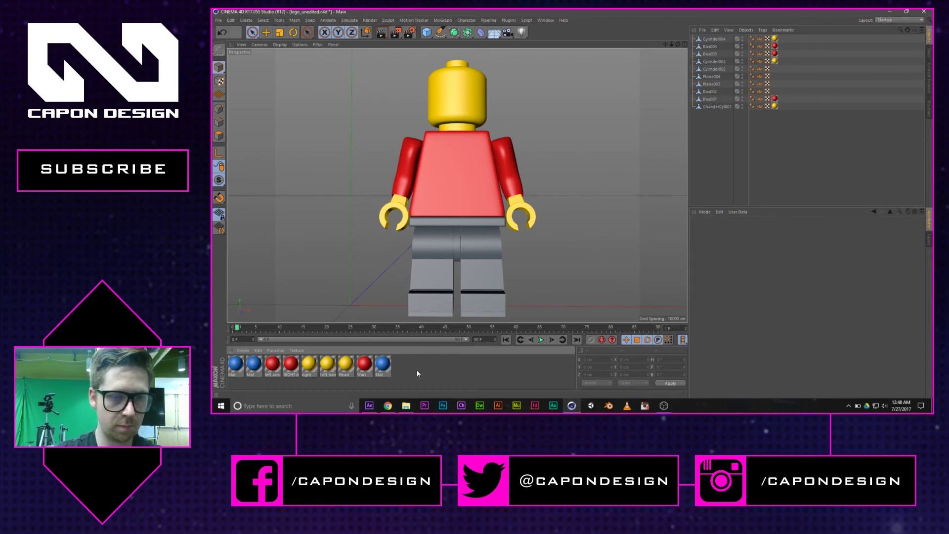
left_click(384, 364)
double_click(380, 374)
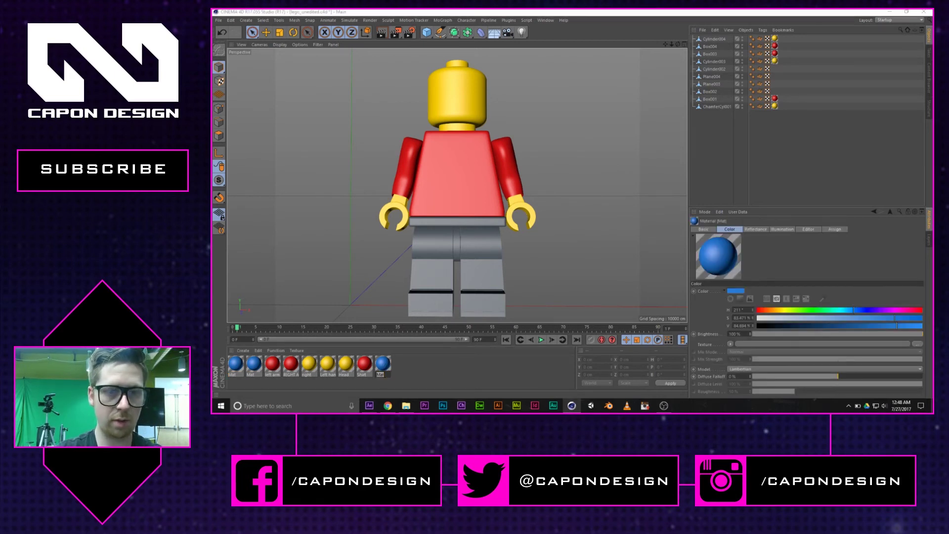
type("Off")
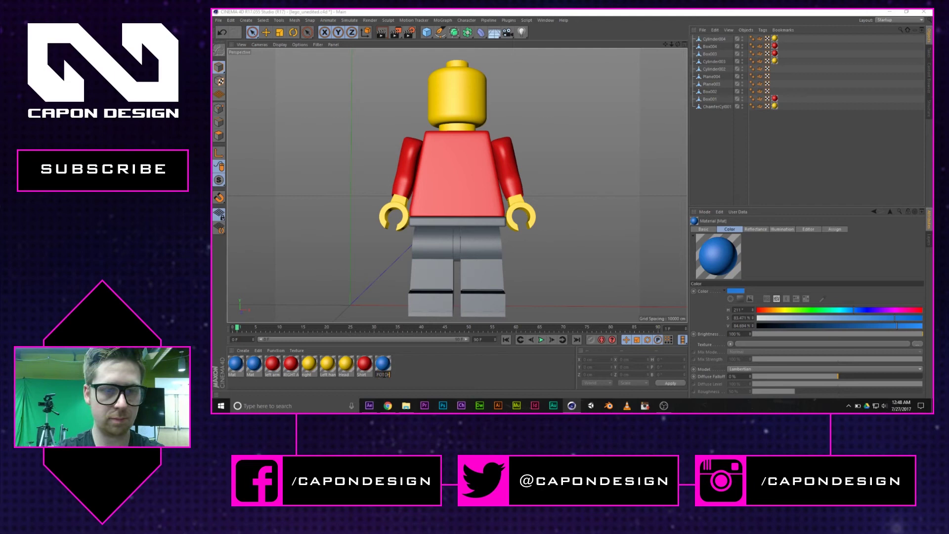
key("Return")
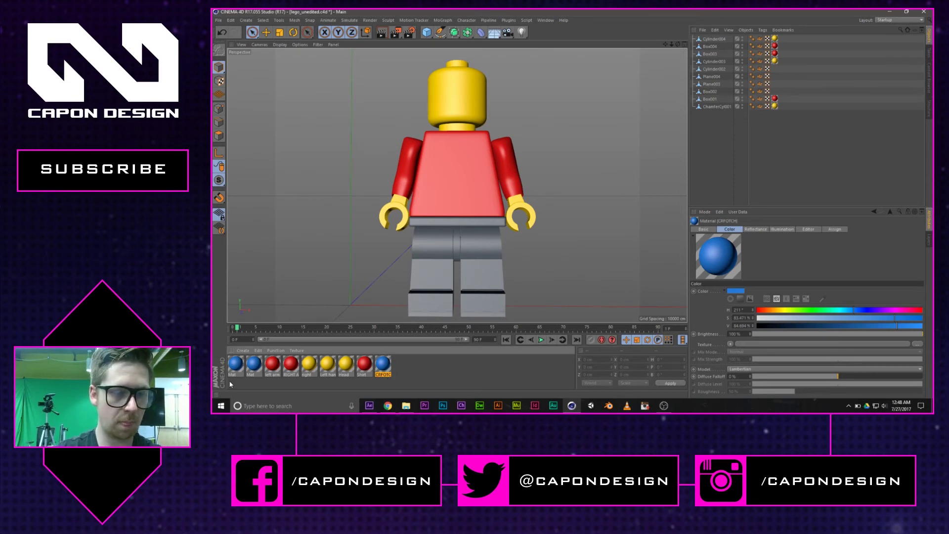
left_click(253, 366)
double_click(251, 374)
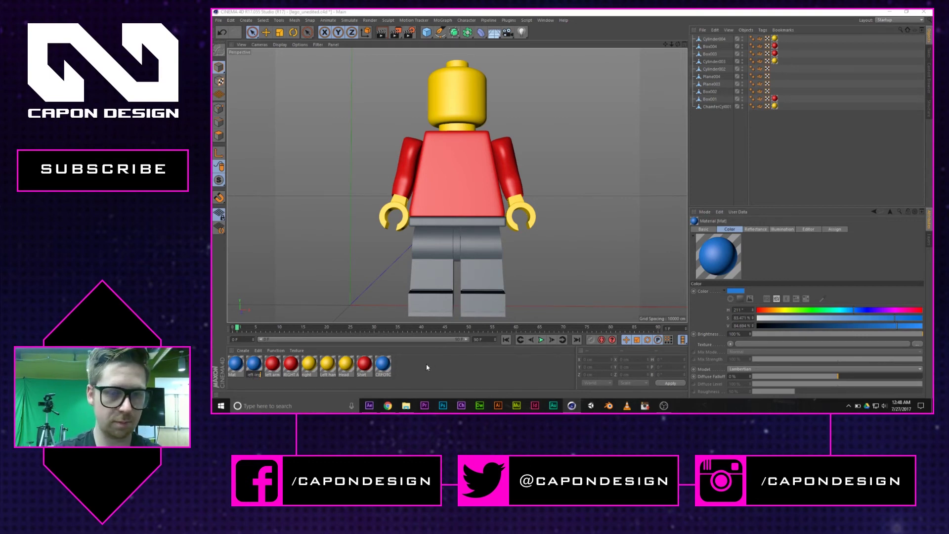
double_click(233, 374)
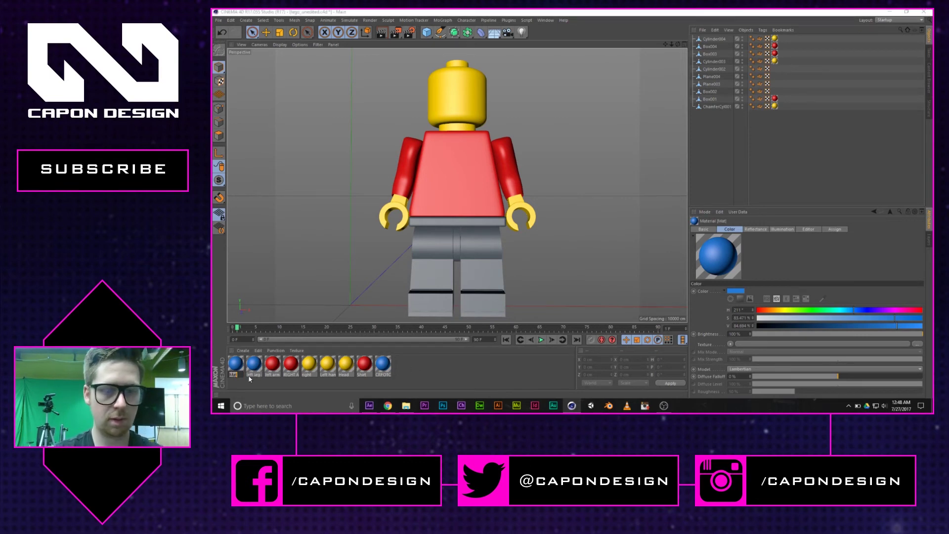
type("right l")
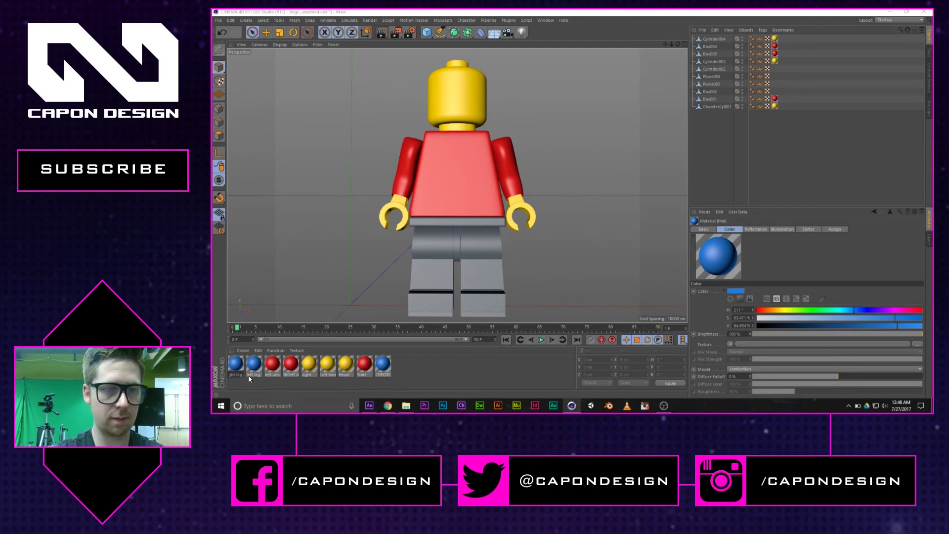
key("Return")
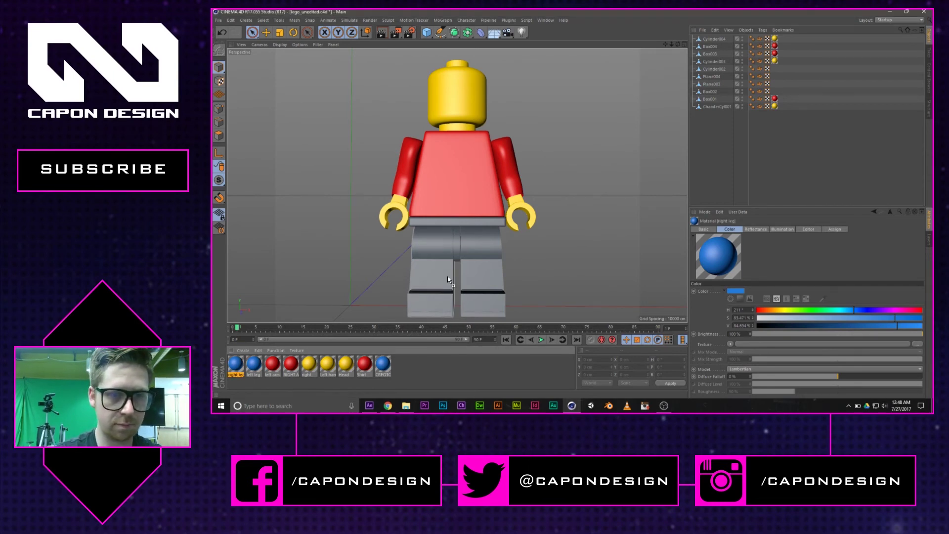
Apply the leg materials to each leg and CRFOTCH to the crotch piece.
left_click_drag(447, 275, 447, 276)
left_click_drag(236, 365, 486, 284)
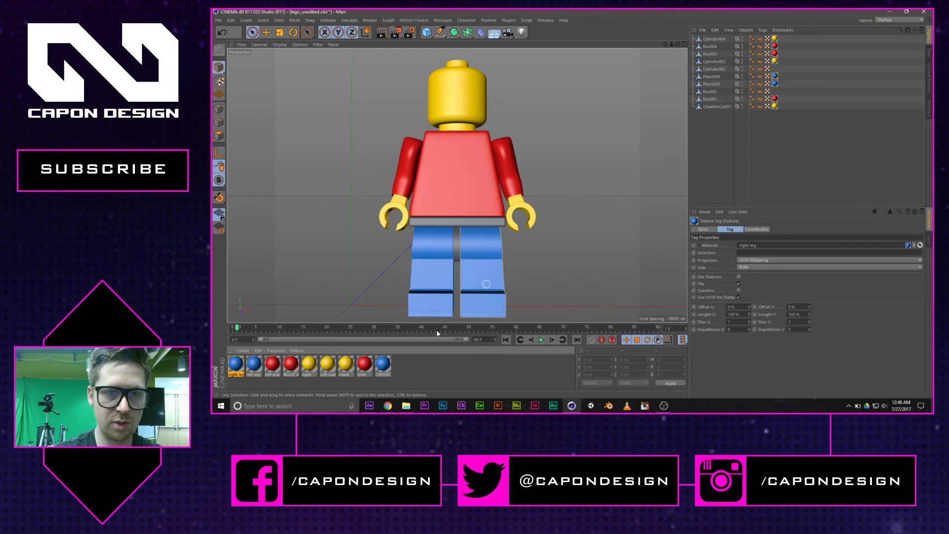
left_click_drag(380, 367, 463, 221)
Save lego_unedited.c4d, accepting the newer-version save, and return to After Effects.
left_click(225, 20)
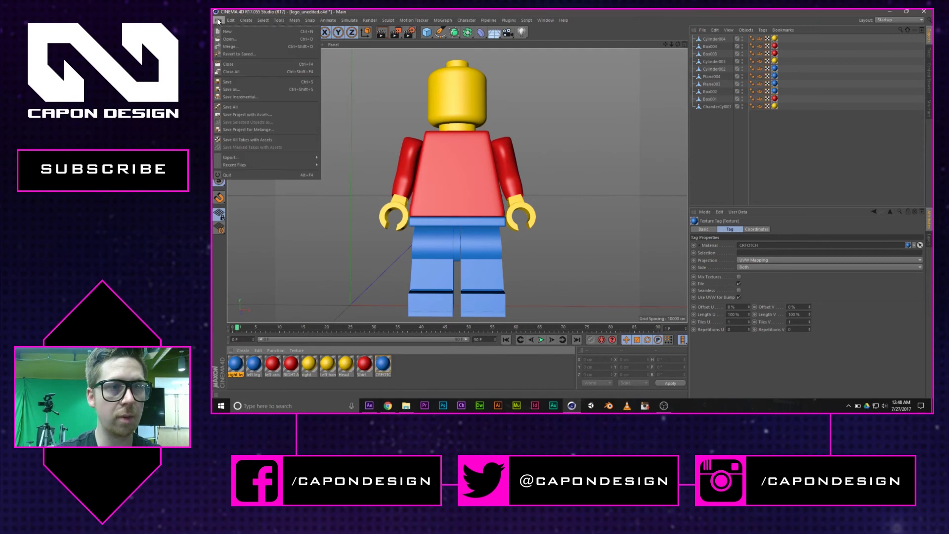
left_click(225, 83)
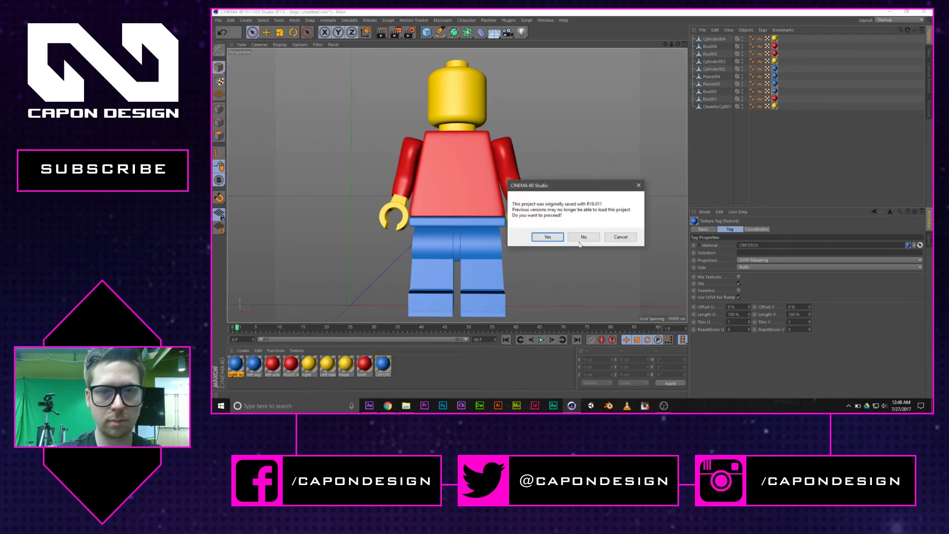
left_click(548, 237)
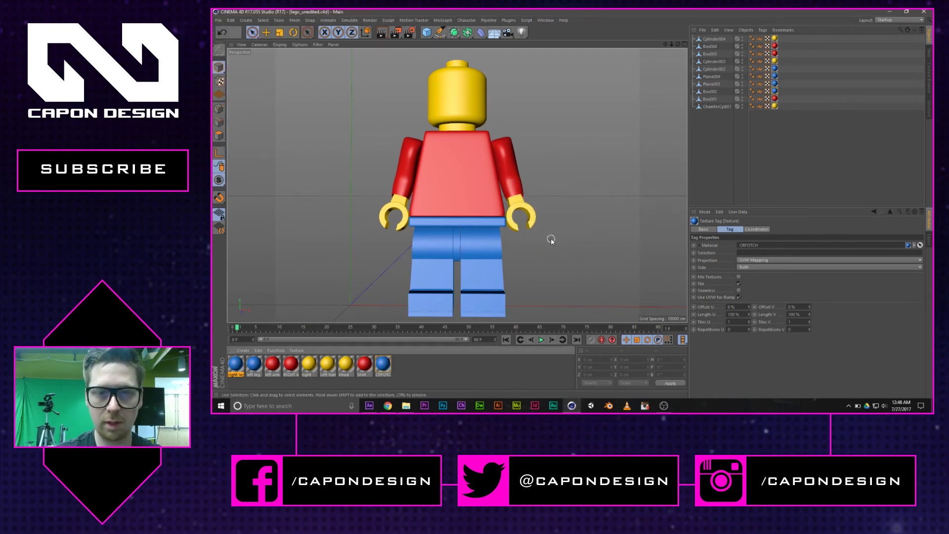
left_click(803, 159)
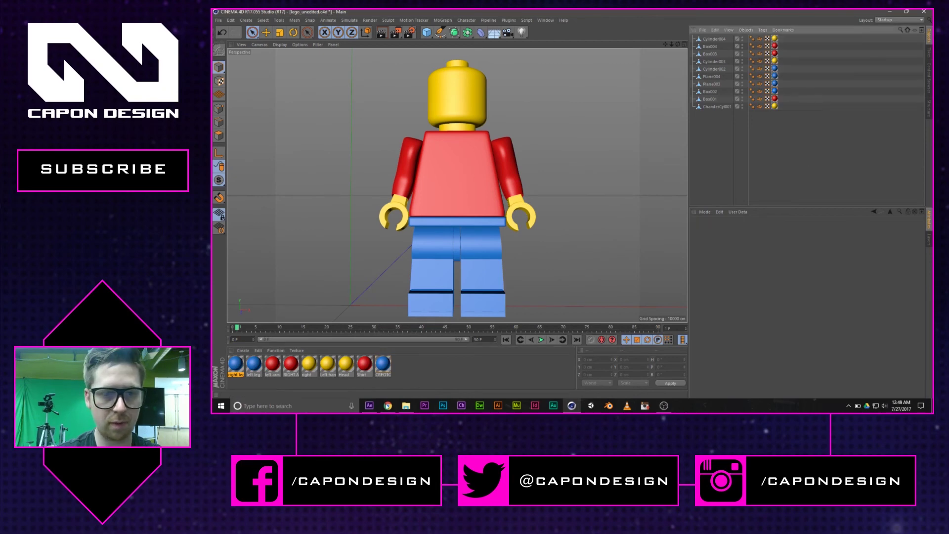
left_click(369, 405)
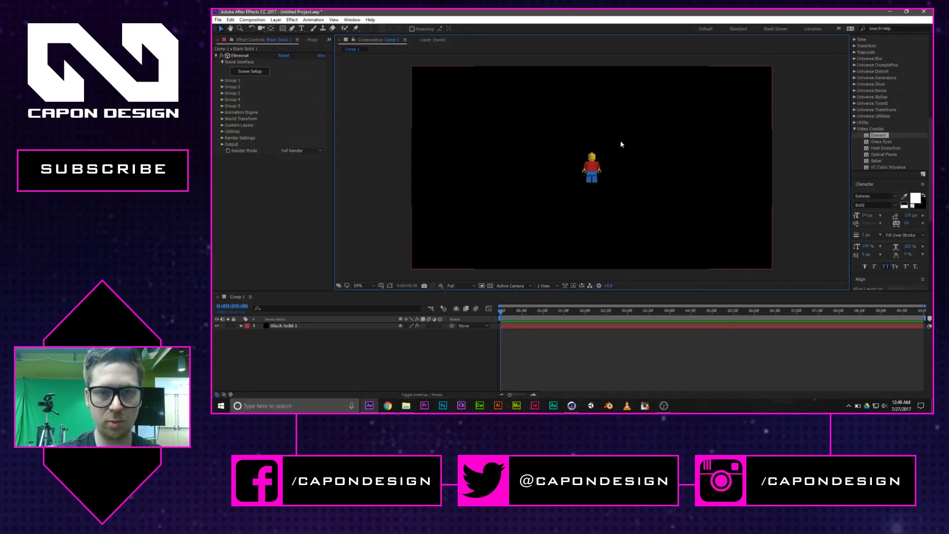
Open Element 3D's Scene Setup from the solid layer and select the right leg part.
left_click(251, 73)
left_click(251, 72)
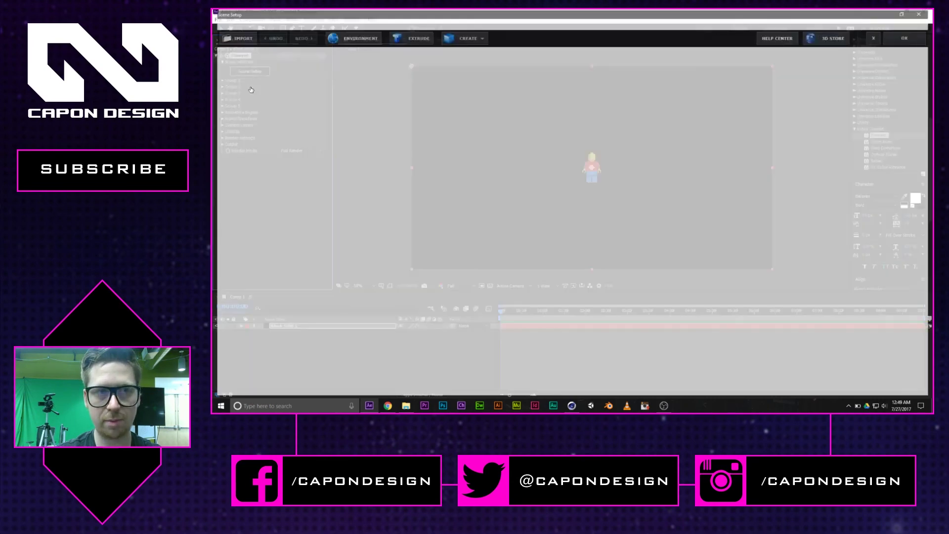
left_click(646, 92)
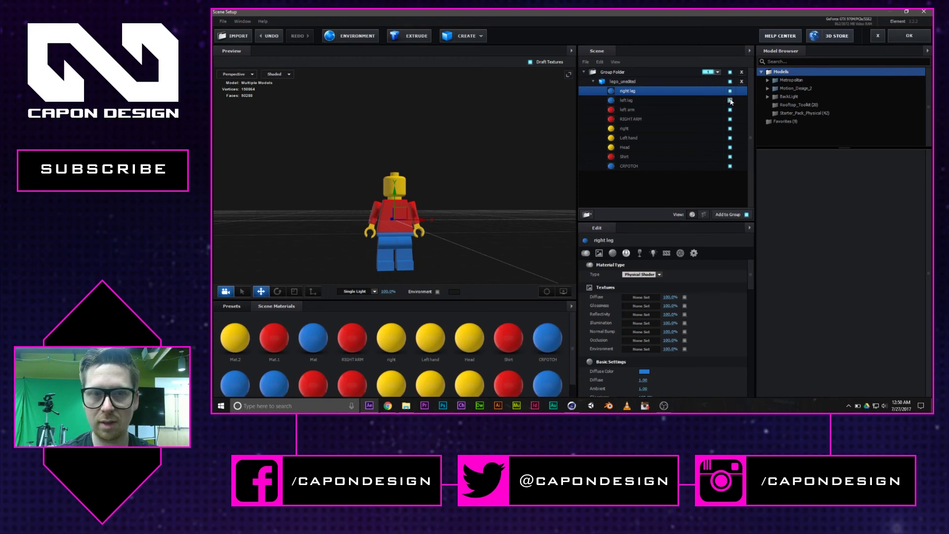
Hide and reshow the left leg, RIGHT ARM, Left hand, Shirt and CRFOTCH parts individually.
left_click(731, 100)
left_click(730, 101)
left_click(731, 119)
left_click(730, 119)
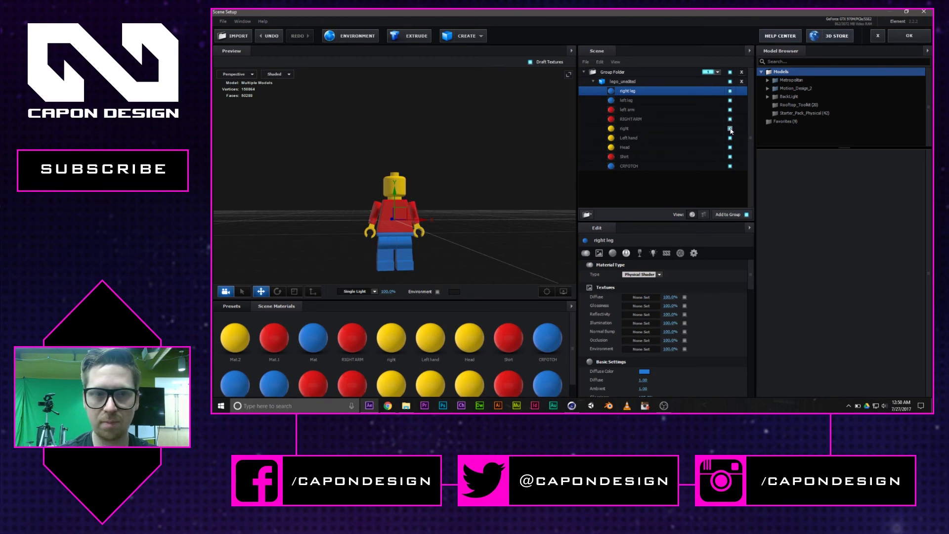
left_click(731, 138)
left_click(730, 138)
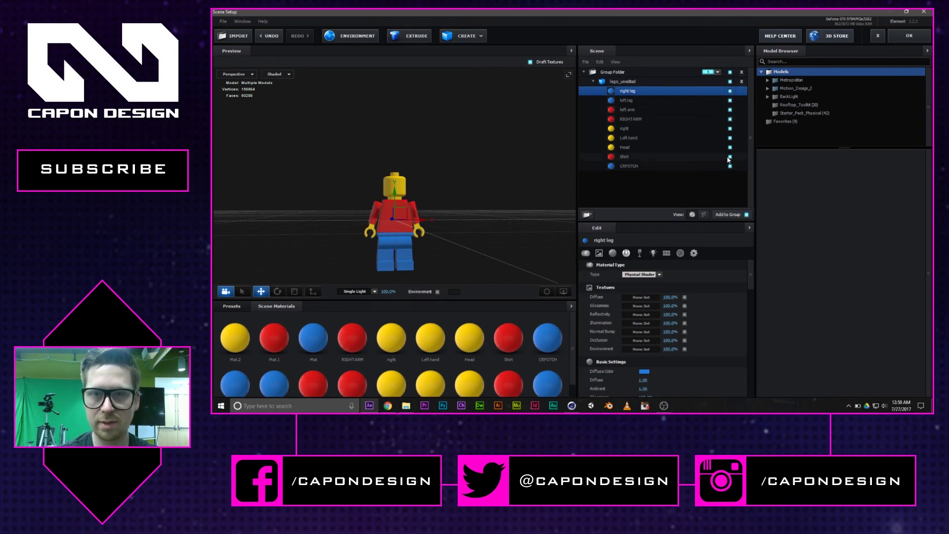
left_click(731, 157)
left_click(731, 157)
left_click(731, 166)
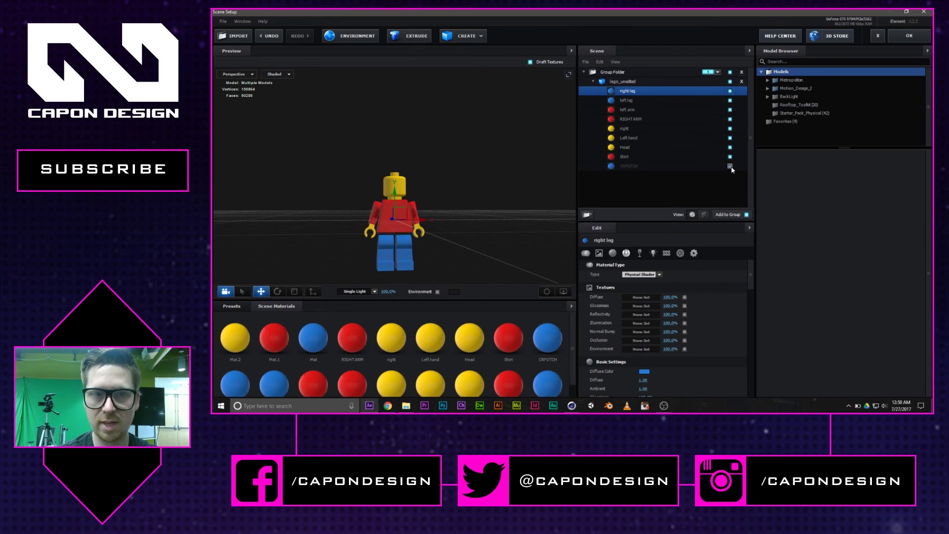
left_click(730, 166)
left_click(730, 119)
left_click(730, 119)
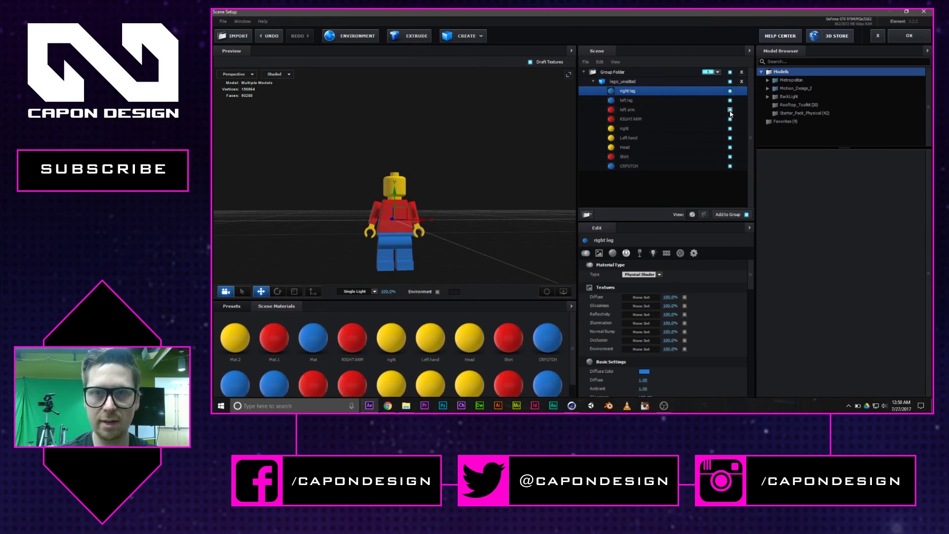
left_click(730, 100)
left_click(730, 100)
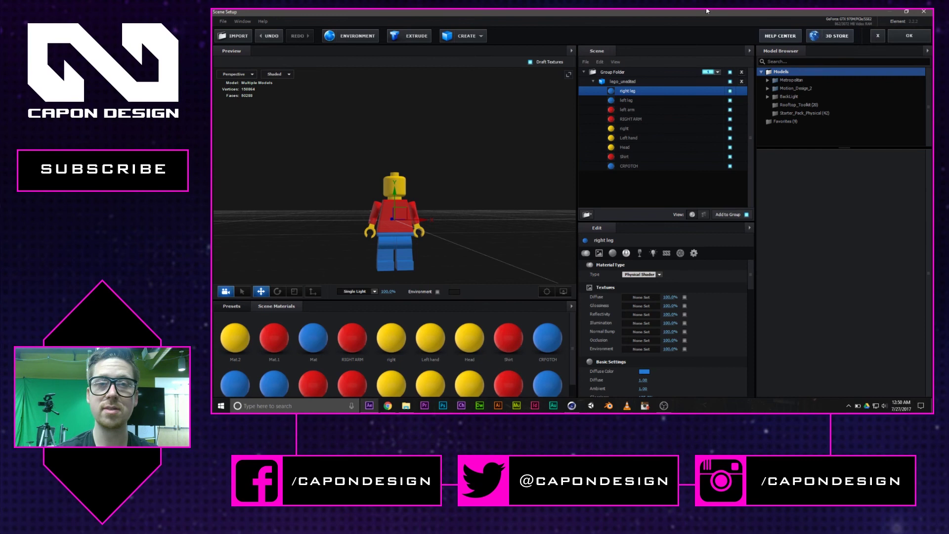